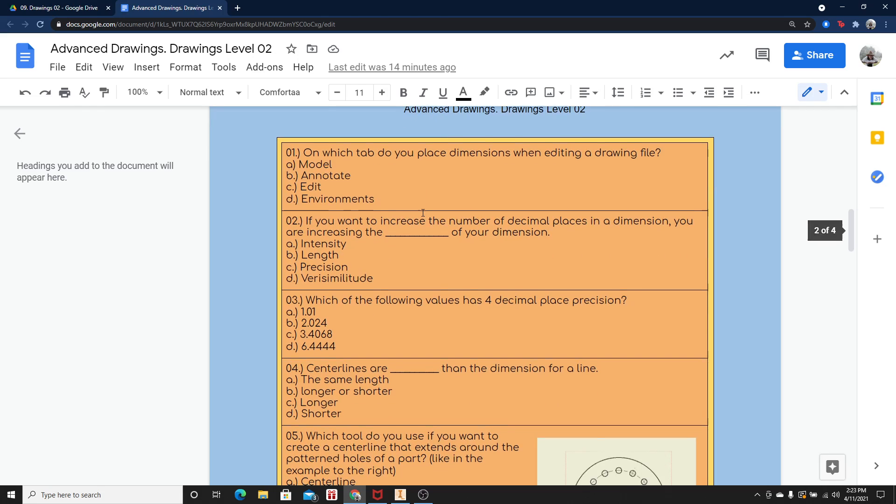
- Review the first questions of the Advanced Drawings quiz in Google Docs, and switch to the Centerlinepractice drawing in Inventor
{"action": "left_click_drag", "start_coordinate": [850, 222], "coordinate": [847, 212]}
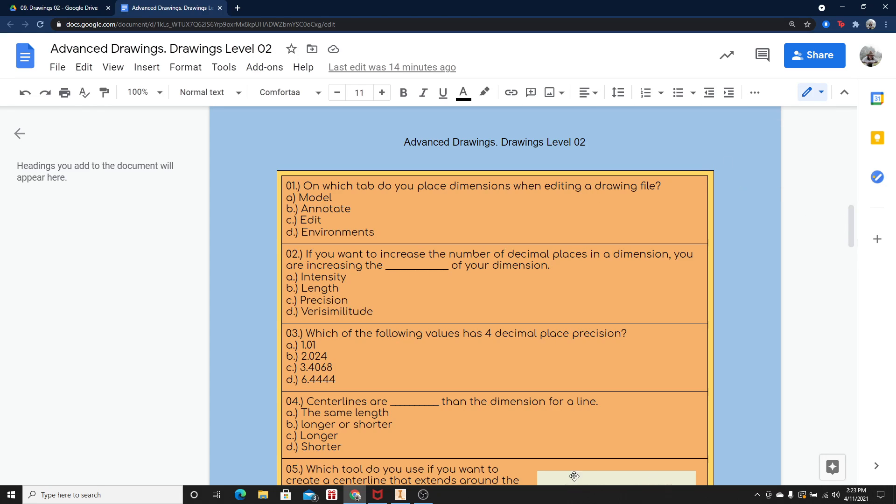
{"action": "left_click", "coordinate": [400, 494]}
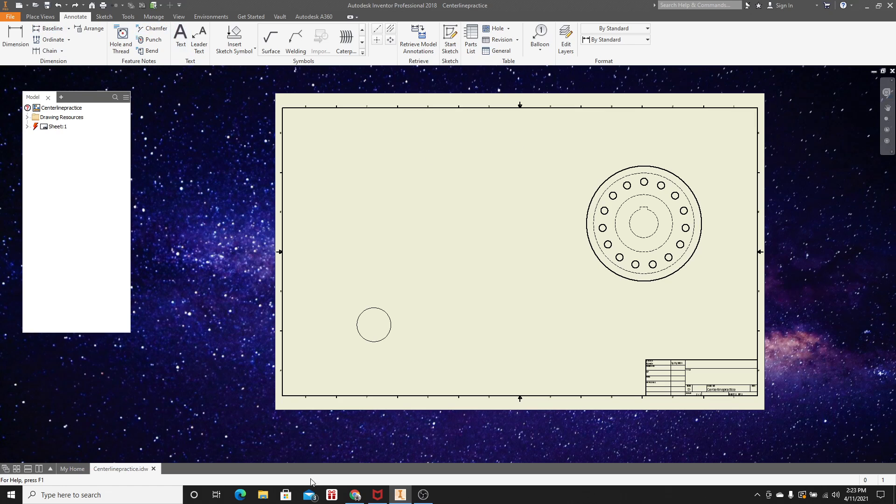
{"action": "left_click", "coordinate": [354, 495]}
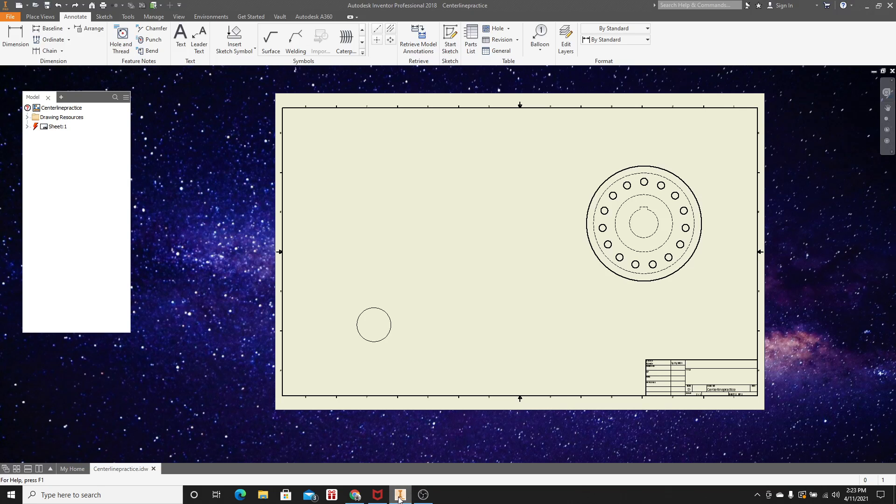
{"action": "left_click", "coordinate": [400, 494]}
{"action": "key", "text": "ctrl+o"}
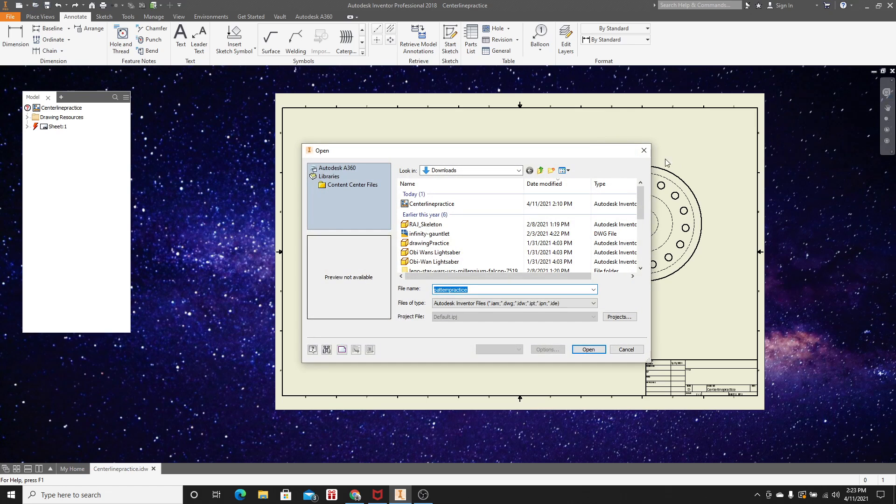
{"action": "left_click", "coordinate": [644, 150]}
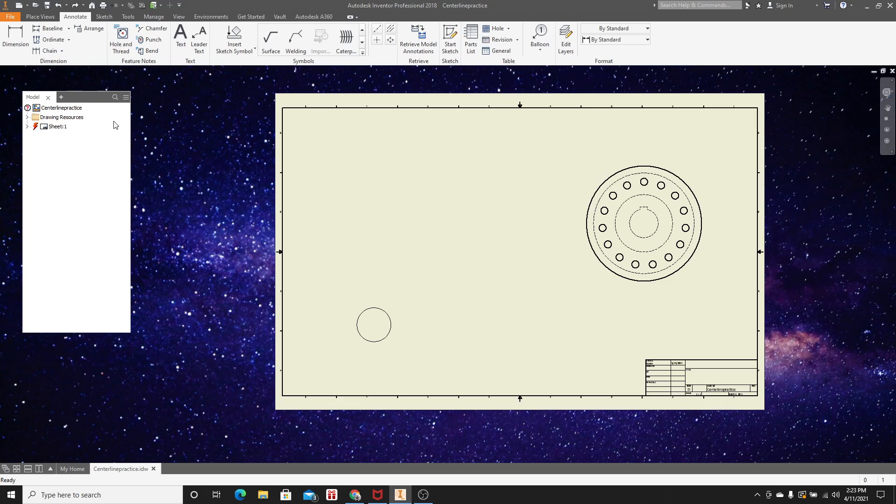
{"action": "left_click", "coordinate": [391, 29]}
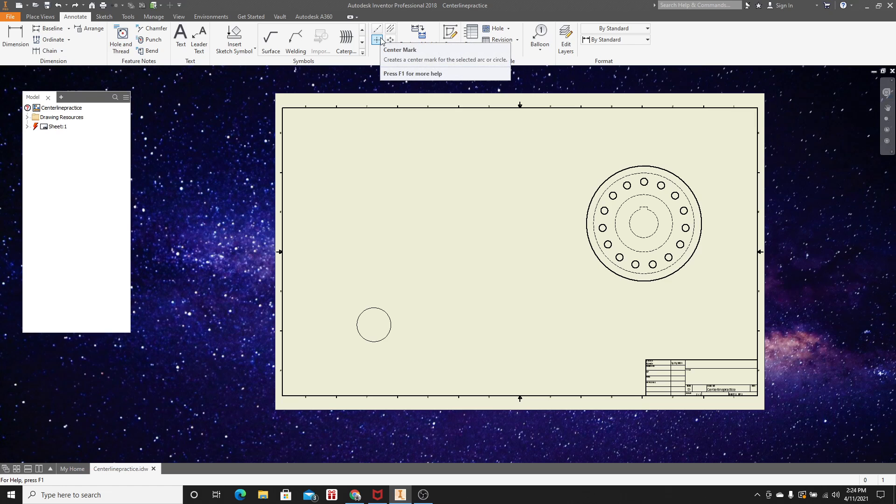
- Switch to Google Docs to read the quiz questions on dimensions, precision and centerlines, and return to the Inventor drawing
{"action": "left_click", "coordinate": [355, 495]}
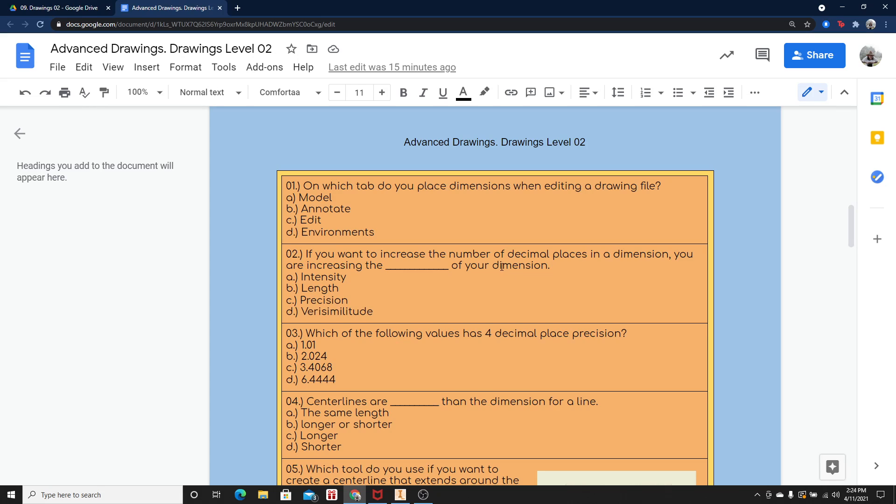
{"action": "scroll", "coordinate": [502, 267], "scroll_direction": "down", "scroll_amount": 1}
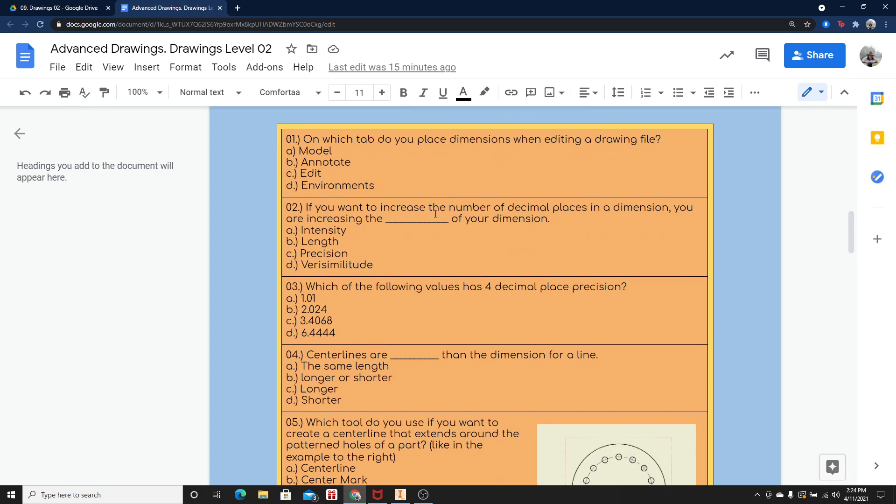
{"action": "scroll", "coordinate": [454, 226], "scroll_direction": "down", "scroll_amount": 1}
{"action": "scroll", "coordinate": [467, 234], "scroll_direction": "up", "scroll_amount": 1}
{"action": "left_click", "coordinate": [394, 497]}
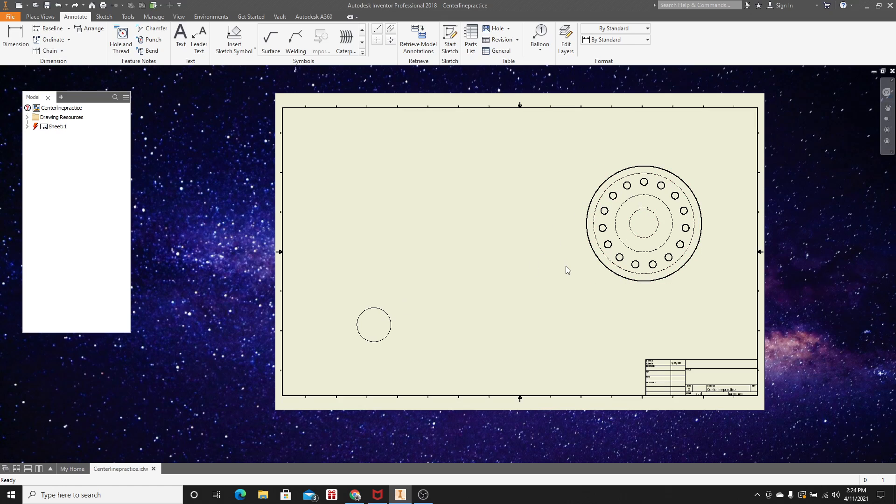
- Create a centerline running from the center of the large drilled flange to the center of the small circle
{"action": "left_click", "coordinate": [377, 31]}
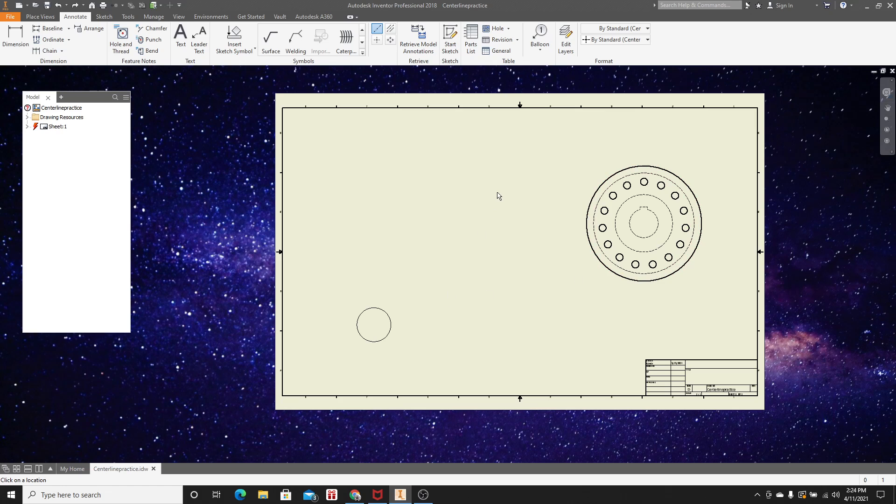
{"action": "scroll", "coordinate": [609, 202], "scroll_direction": "down", "scroll_amount": 3}
{"action": "scroll", "coordinate": [664, 250], "scroll_direction": "up", "scroll_amount": 3}
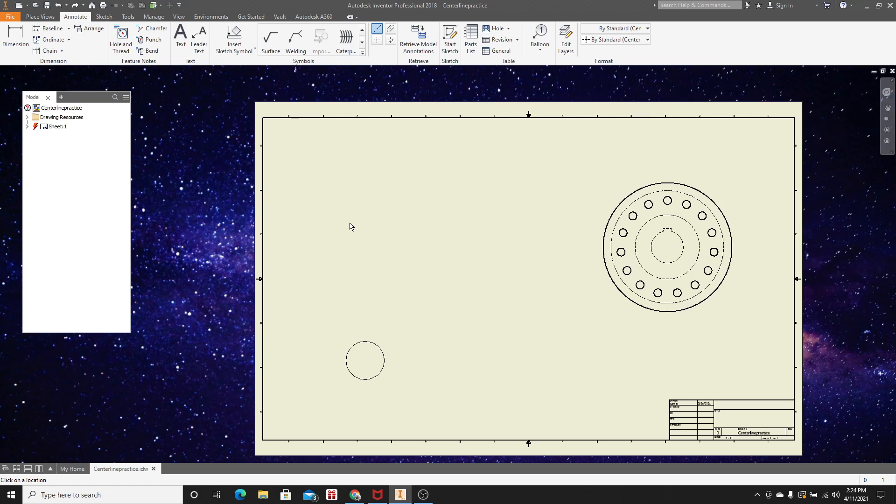
{"action": "left_click", "coordinate": [619, 206]}
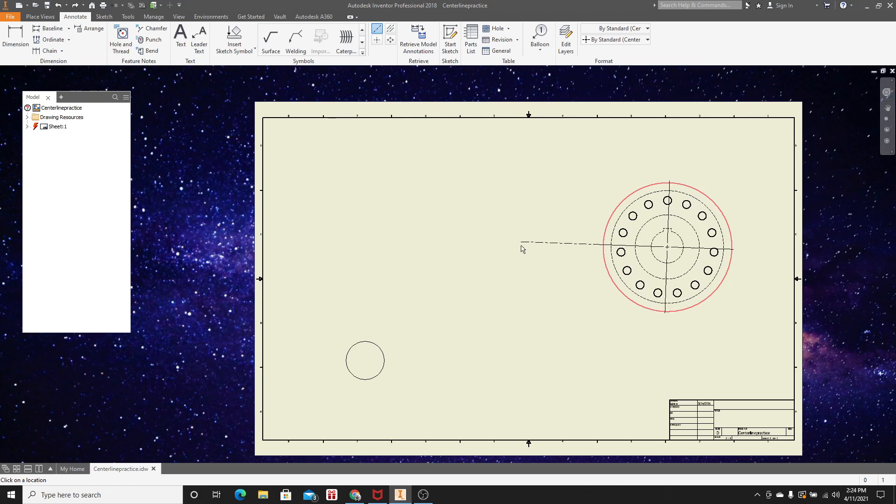
{"action": "left_click", "coordinate": [381, 348]}
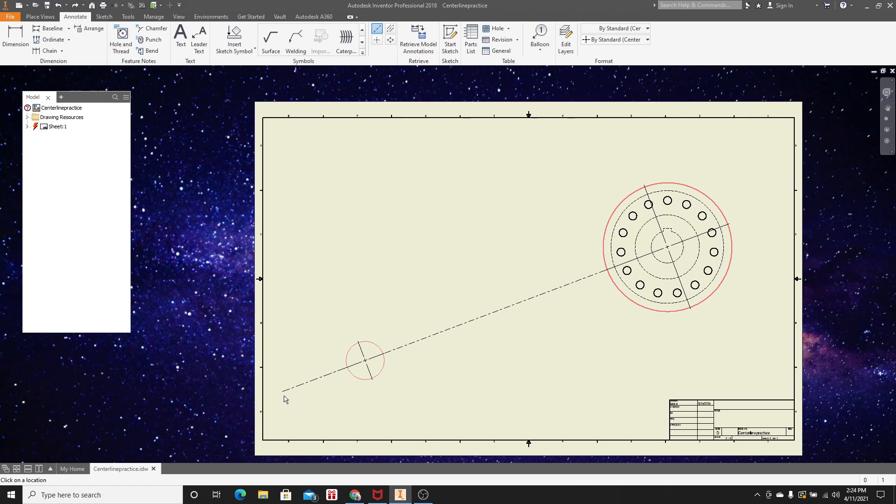
{"action": "right_click", "coordinate": [430, 292]}
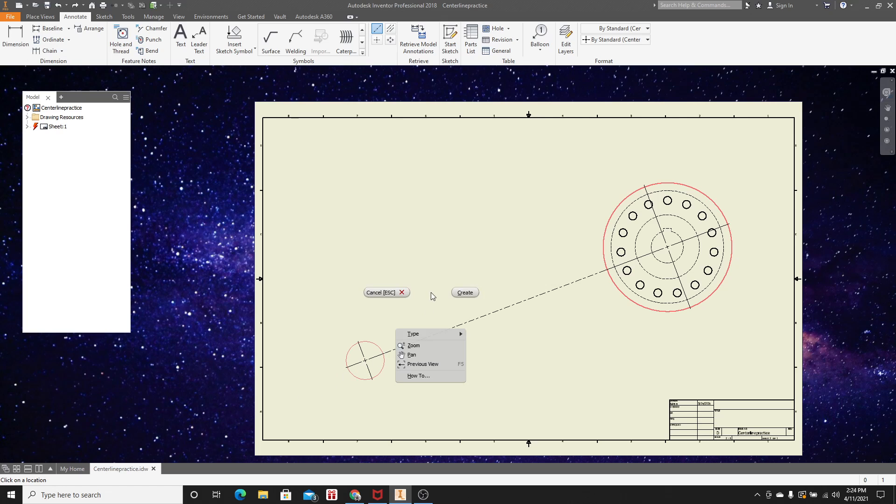
{"action": "left_click", "coordinate": [467, 292]}
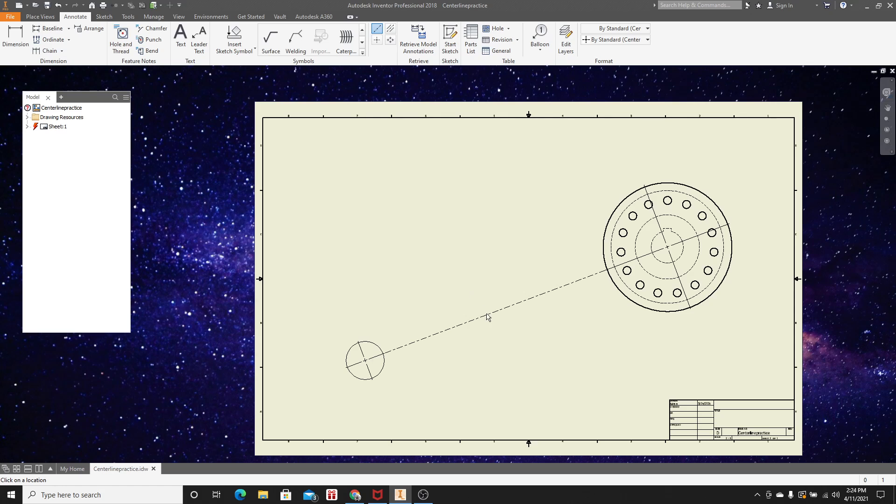
{"action": "mouse_move", "coordinate": [491, 318]}
{"action": "middle_mouse_down"}
{"action": "mouse_move", "coordinate": [481, 303]}
{"action": "mouse_move", "coordinate": [459, 307]}
{"action": "middle_mouse_up"}
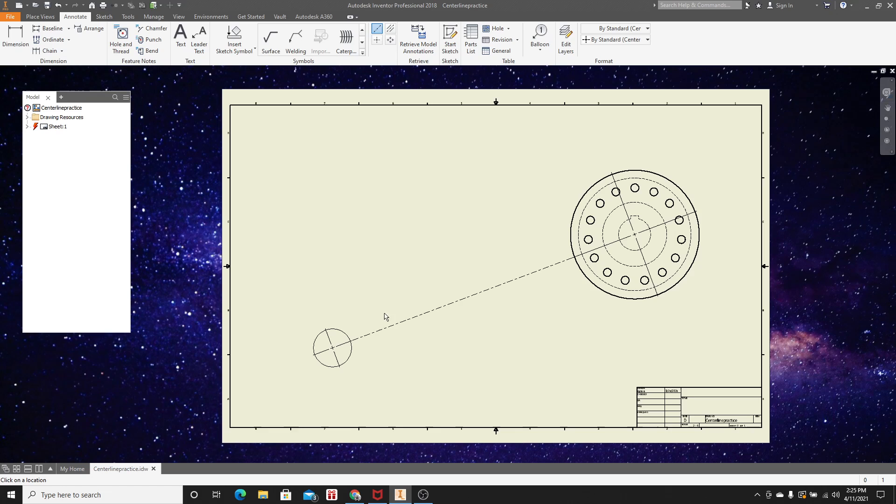
{"action": "left_click", "coordinate": [361, 493]}
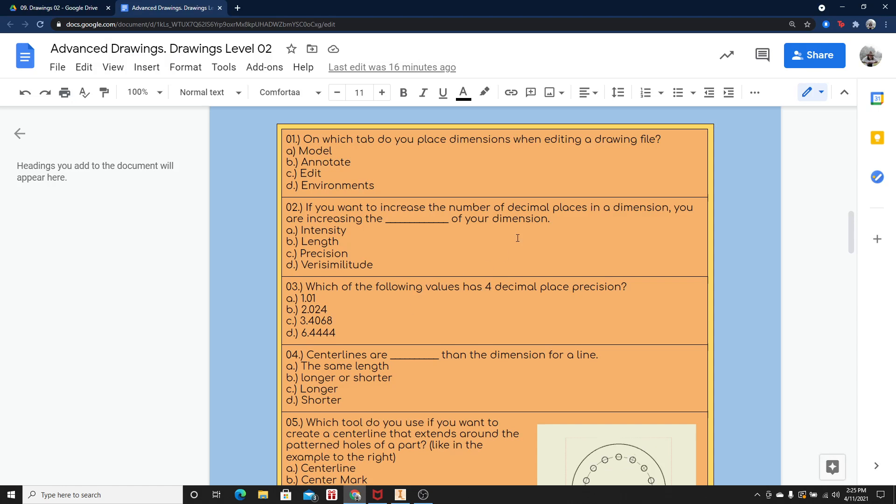
{"action": "left_click", "coordinate": [419, 502]}
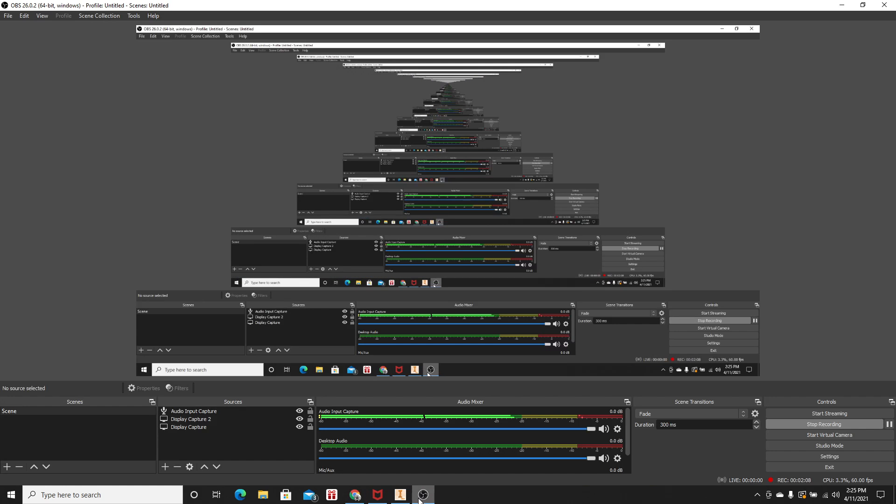
{"action": "left_click", "coordinate": [419, 498]}
{"action": "left_click", "coordinate": [403, 500]}
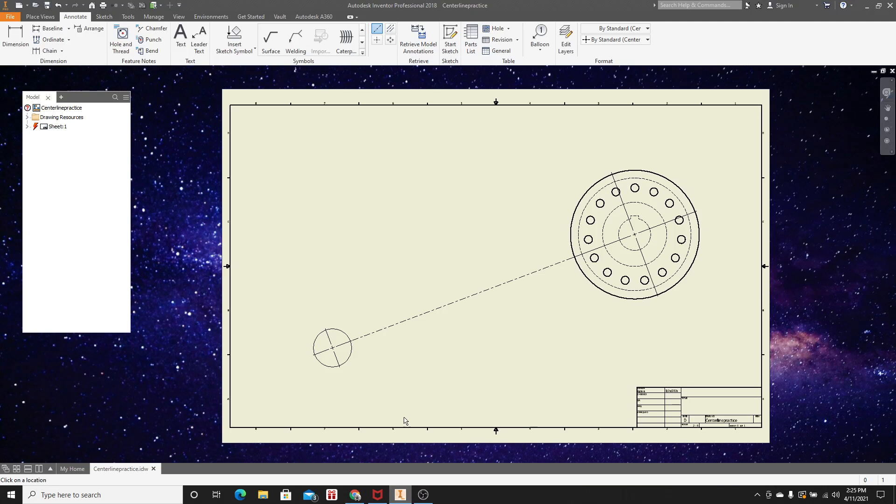
- Try to dimension the distance along the centerline between the small circle's center and the large flange's center
{"action": "scroll", "coordinate": [444, 314], "scroll_direction": "up", "scroll_amount": 3}
{"action": "scroll", "coordinate": [476, 300], "scroll_direction": "down", "scroll_amount": 3}
{"action": "mouse_move", "coordinate": [476, 300]}
{"action": "middle_mouse_down"}
{"action": "mouse_move", "coordinate": [395, 322]}
{"action": "mouse_move", "coordinate": [410, 306]}
{"action": "middle_mouse_up"}
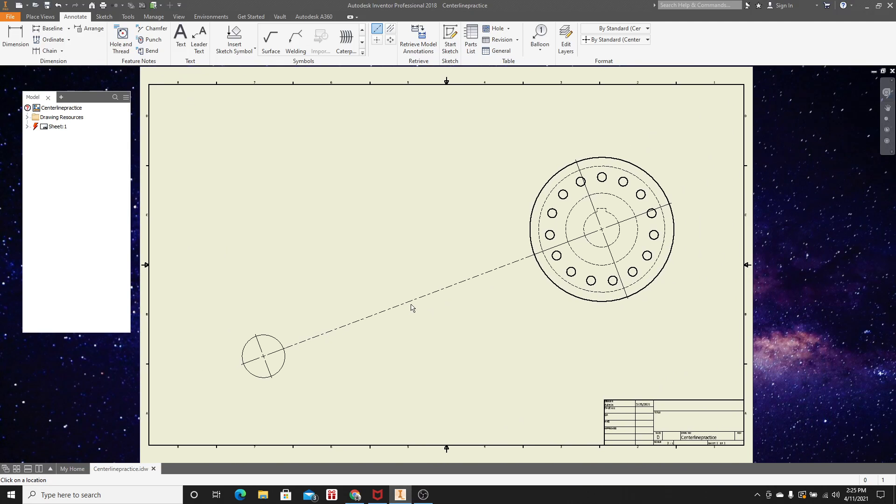
{"action": "left_click", "coordinate": [18, 42]}
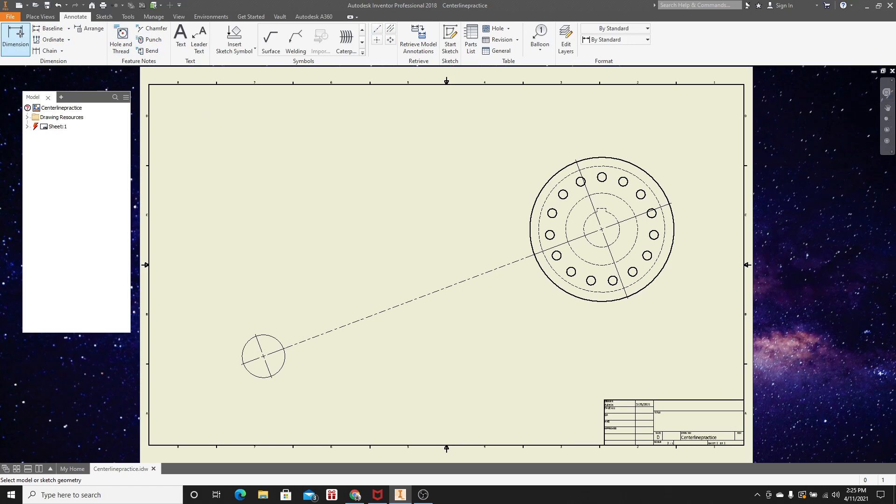
{"action": "scroll", "coordinate": [263, 356], "scroll_direction": "up", "scroll_amount": 2}
{"action": "scroll", "coordinate": [264, 359], "scroll_direction": "up", "scroll_amount": 3}
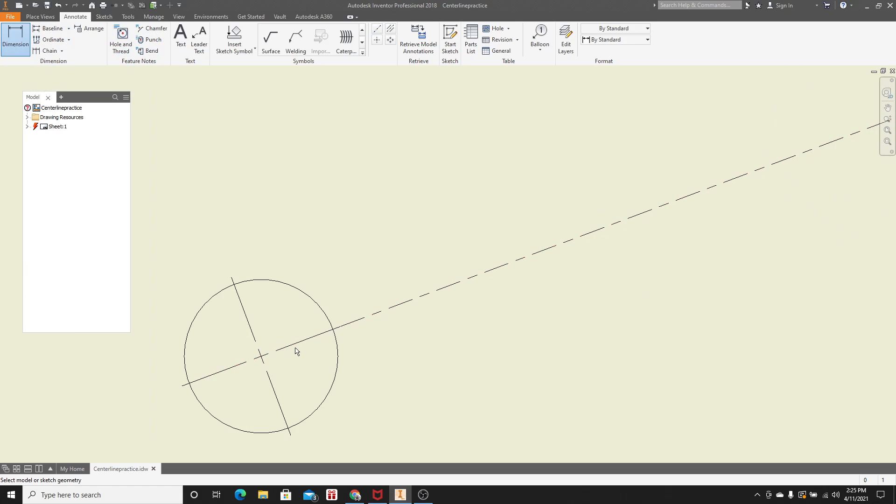
{"action": "left_click", "coordinate": [261, 357]}
{"action": "scroll", "coordinate": [348, 329], "scroll_direction": "down", "scroll_amount": 4}
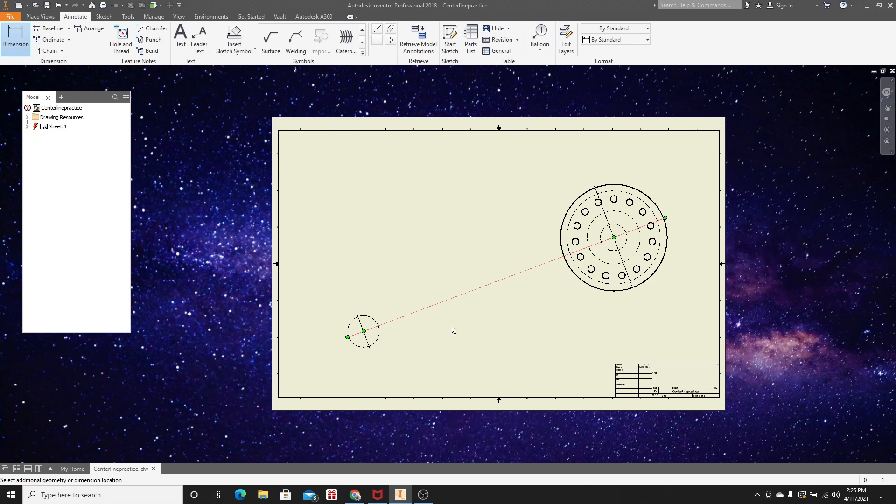
{"action": "scroll", "coordinate": [400, 346], "scroll_direction": "up", "scroll_amount": 3}
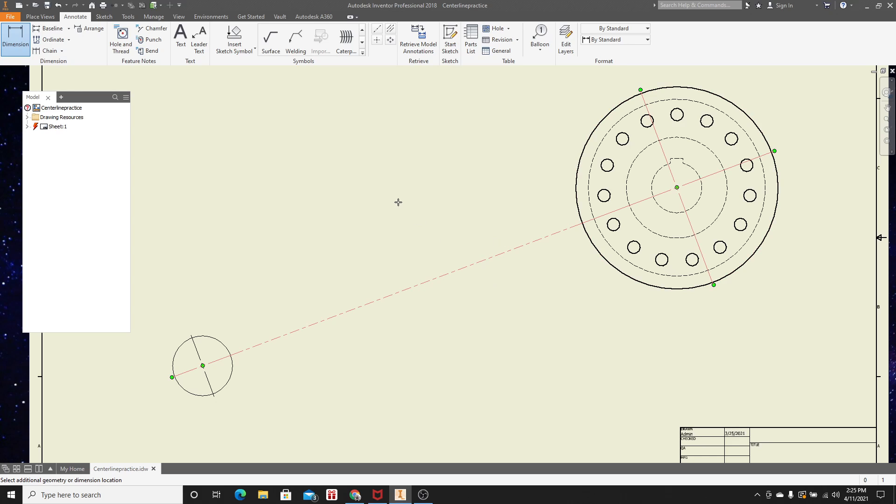
{"action": "key", "text": "Escape"}
{"action": "key", "text": "Escape"}
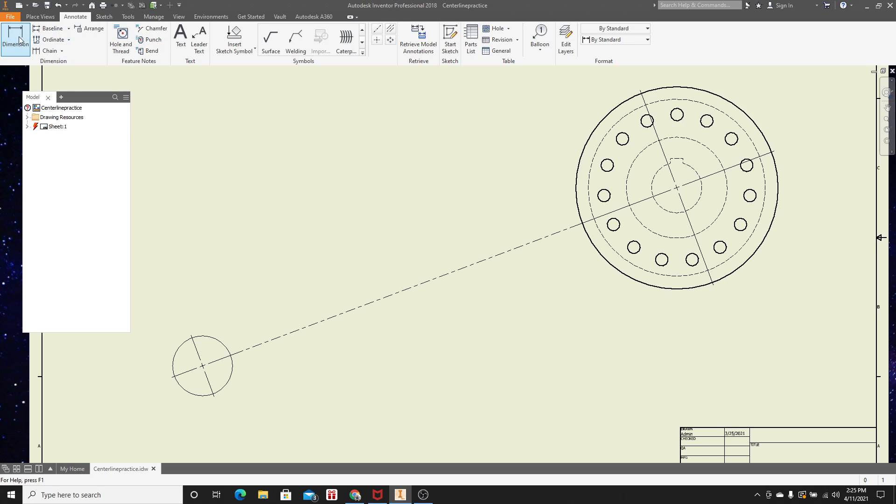
{"action": "left_click", "coordinate": [19, 41]}
{"action": "left_click", "coordinate": [264, 342]}
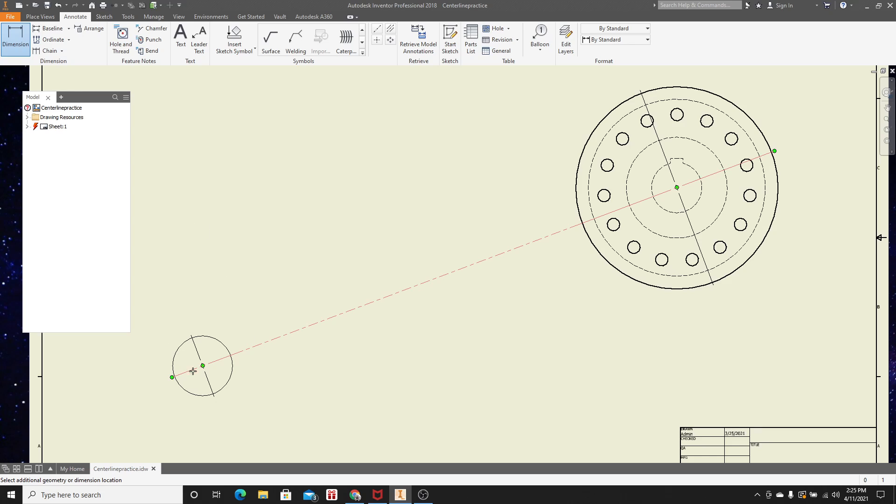
{"action": "right_click", "coordinate": [250, 275]}
{"action": "left_click", "coordinate": [283, 269]}
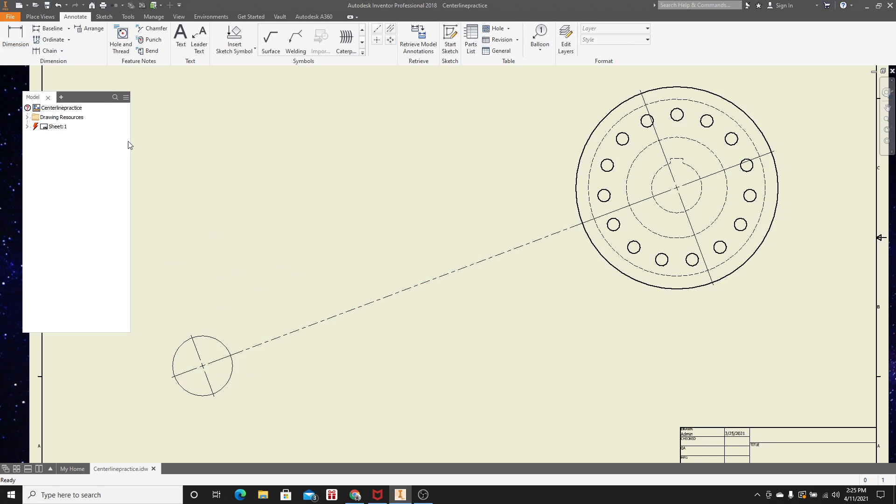
{"action": "key", "text": "d"}
{"action": "left_click", "coordinate": [205, 364]}
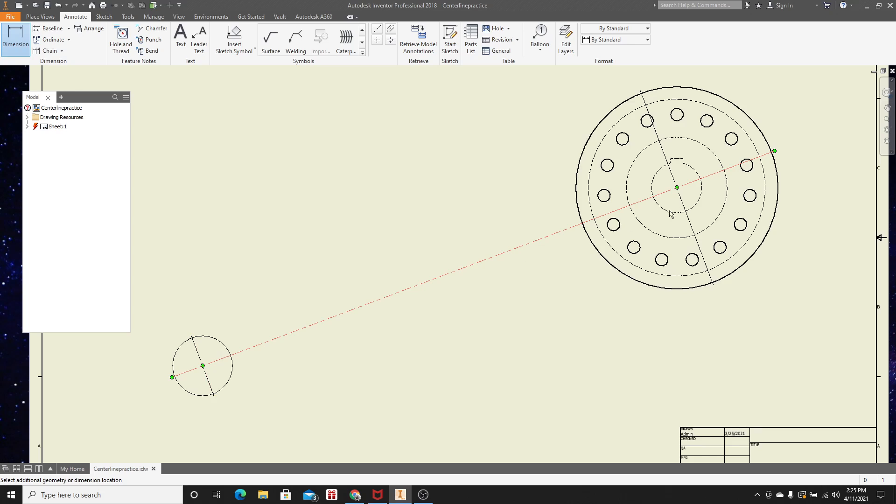
{"action": "left_click", "coordinate": [229, 355]}
{"action": "right_click", "coordinate": [311, 313]}
{"action": "left_click", "coordinate": [343, 312]}
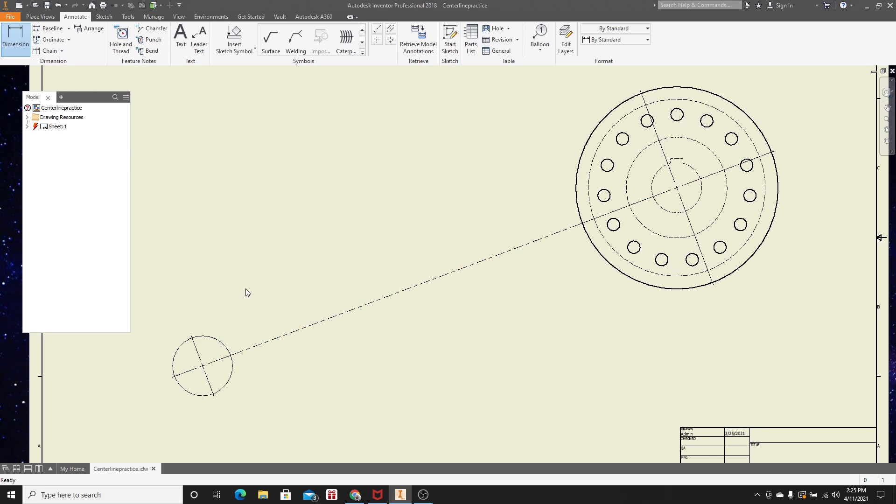
- Place an aligned dimension above the centerline for its full end-to-end length, keeping the default dimension text
{"action": "scroll", "coordinate": [246, 288], "scroll_direction": "up", "scroll_amount": 3}
{"action": "middle_click_drag", "start_coordinate": [242, 254], "coordinate": [319, 257]}
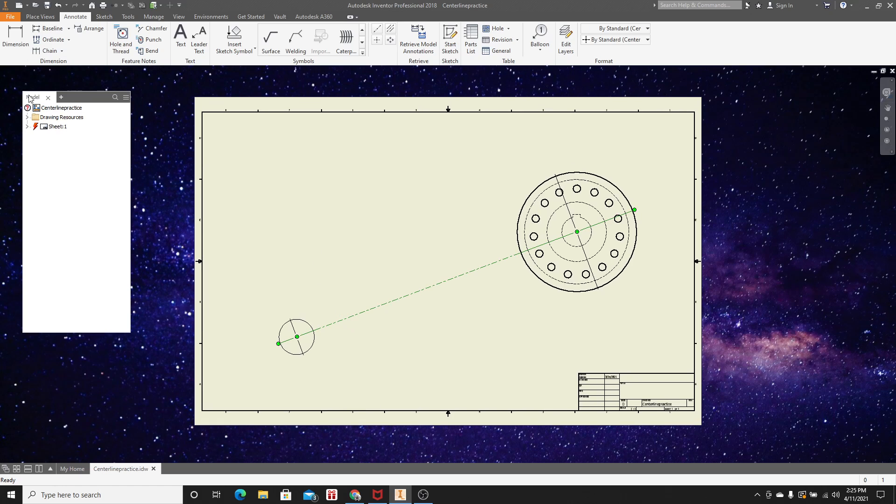
{"action": "key", "text": "d"}
{"action": "scroll", "coordinate": [289, 380], "scroll_direction": "down", "scroll_amount": 3}
{"action": "scroll", "coordinate": [289, 380], "scroll_direction": "down", "scroll_amount": 3}
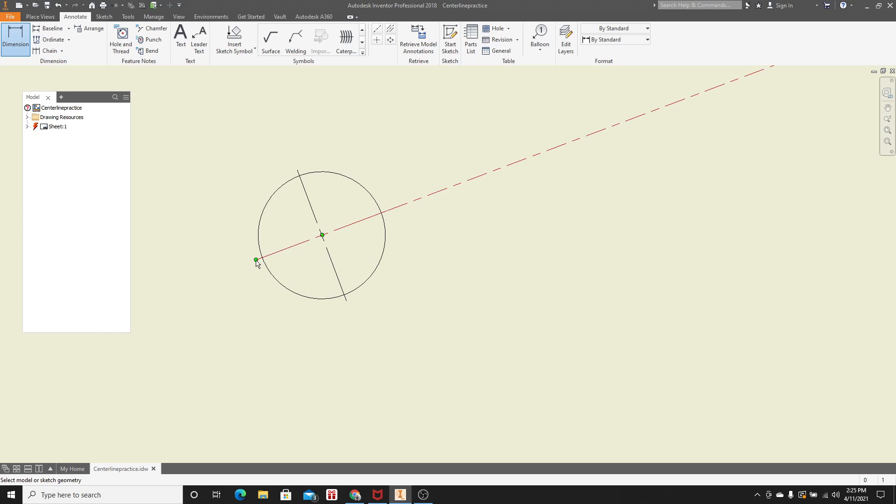
{"action": "left_click", "coordinate": [256, 260]}
{"action": "scroll", "coordinate": [476, 242], "scroll_direction": "up", "scroll_amount": 5}
{"action": "mouse_move", "coordinate": [473, 246]}
{"action": "middle_mouse_down"}
{"action": "mouse_move", "coordinate": [361, 294]}
{"action": "mouse_move", "coordinate": [276, 347]}
{"action": "middle_mouse_up"}
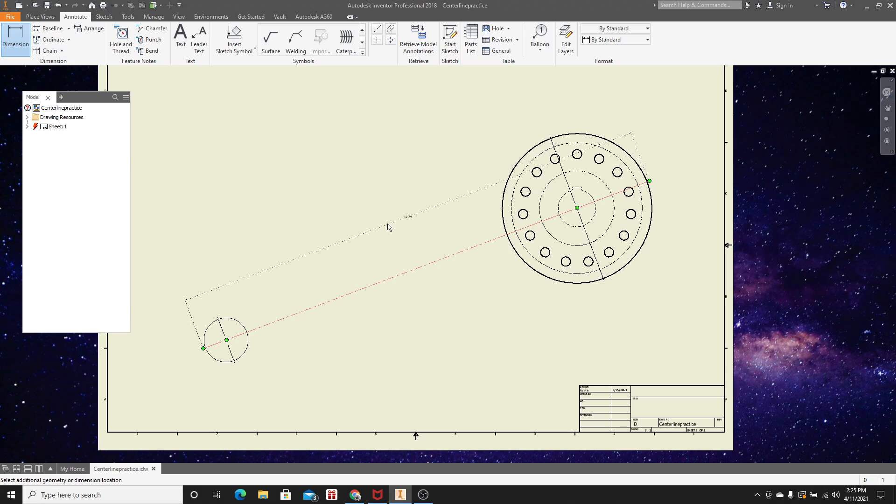
{"action": "left_click", "coordinate": [340, 202]}
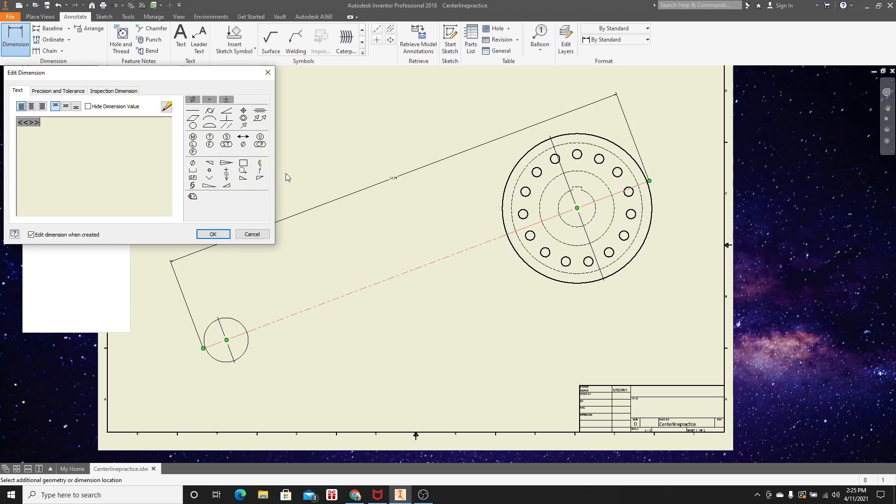
{"action": "left_click", "coordinate": [213, 234]}
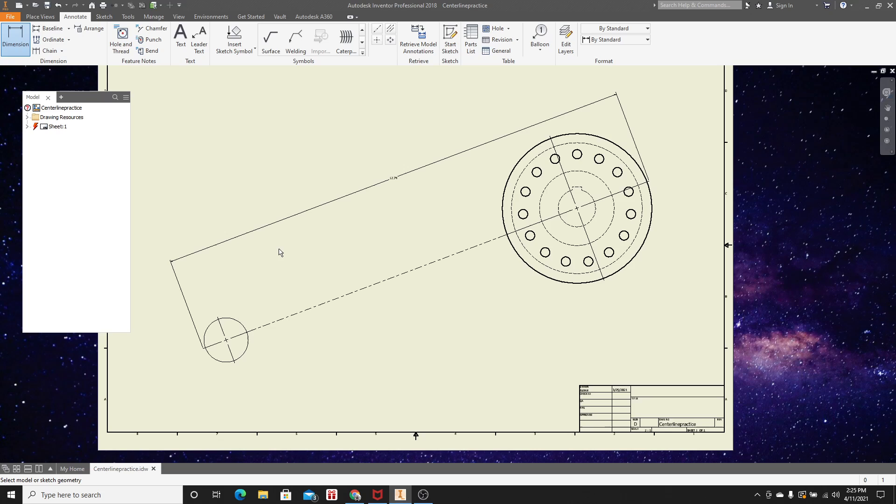
- Undo the centerline's length dimension
{"action": "key", "text": "Escape"}
{"action": "key", "text": "ctrl+z"}
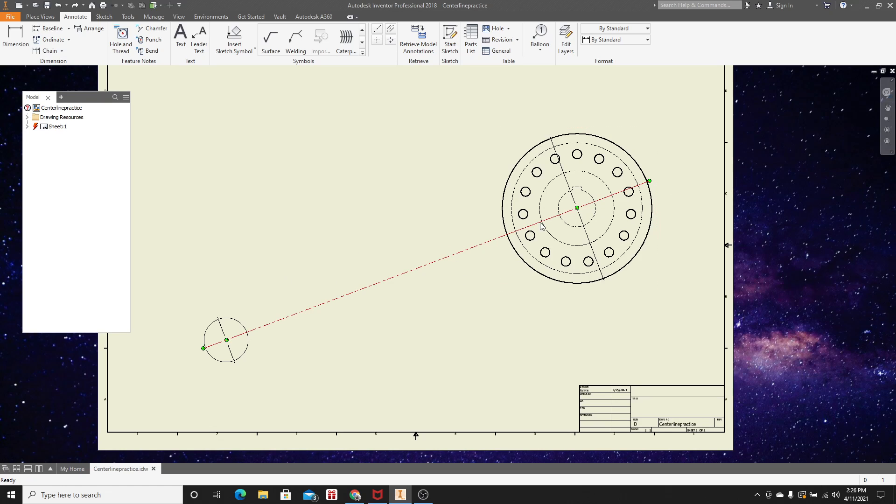
{"action": "left_click", "coordinate": [15, 38]}
{"action": "scroll", "coordinate": [178, 355], "scroll_direction": "down", "scroll_amount": 5}
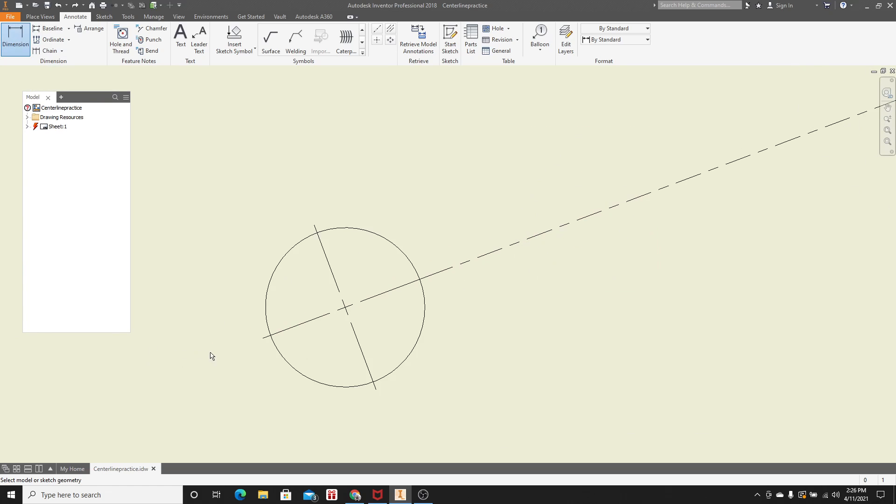
{"action": "left_click", "coordinate": [263, 339]}
{"action": "scroll", "coordinate": [554, 213], "scroll_direction": "up", "scroll_amount": 7}
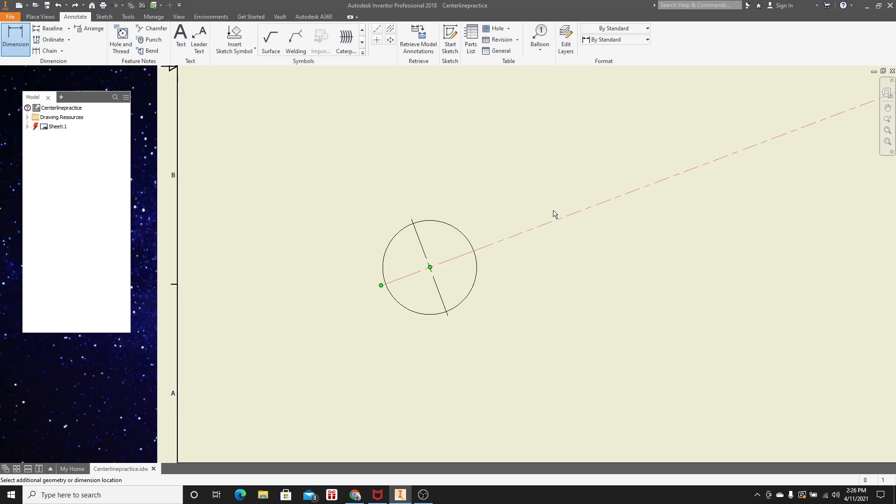
{"action": "middle_click_drag", "start_coordinate": [554, 219], "coordinate": [338, 268]}
{"action": "scroll", "coordinate": [379, 253], "scroll_direction": "down", "scroll_amount": 5}
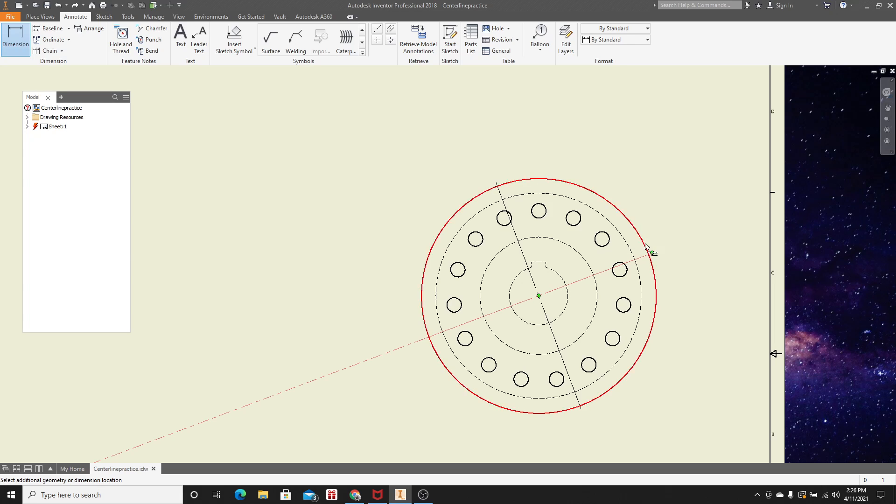
{"action": "left_click", "coordinate": [652, 254]}
{"action": "scroll", "coordinate": [342, 226], "scroll_direction": "up", "scroll_amount": 3}
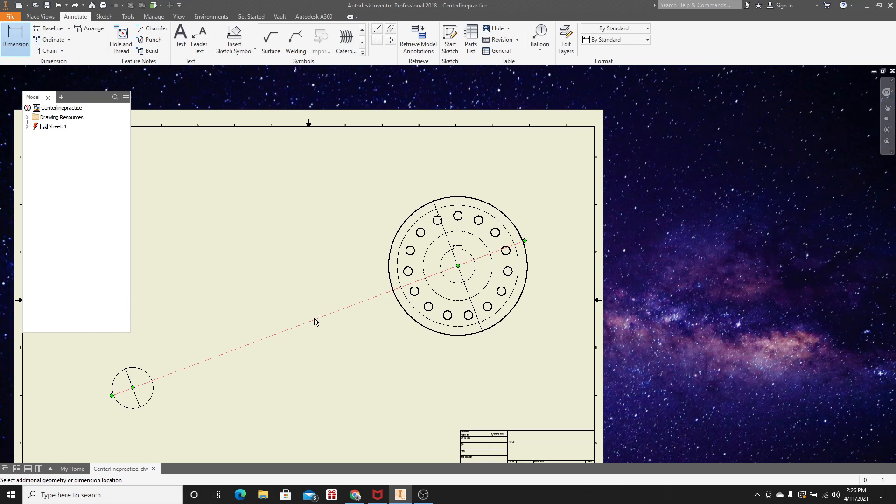
{"action": "left_click", "coordinate": [278, 267]}
{"action": "right_click", "coordinate": [229, 174]}
{"action": "left_click", "coordinate": [282, 188]}
{"action": "right_click", "coordinate": [281, 253]}
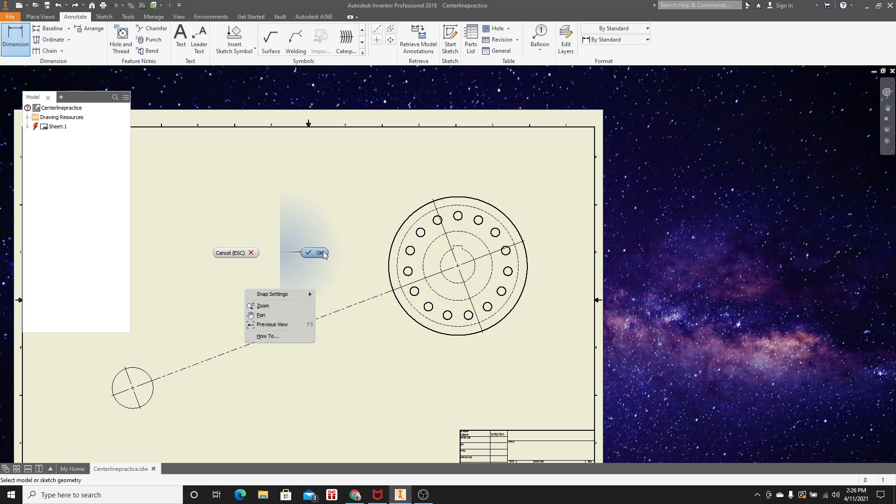
{"action": "left_click", "coordinate": [322, 253]}
- Place an aligned dimension above the centerline between its two endpoints, keeping the default dimension text
{"action": "left_click", "coordinate": [21, 39]}
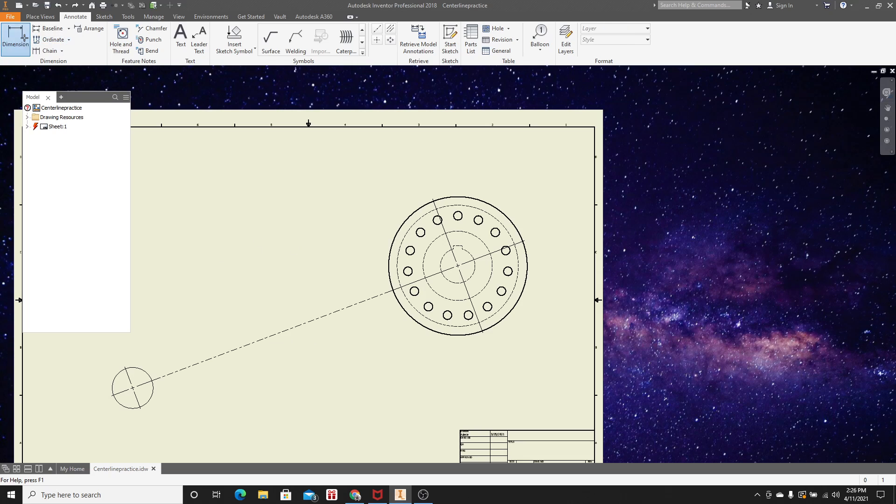
{"action": "left_click", "coordinate": [524, 242]}
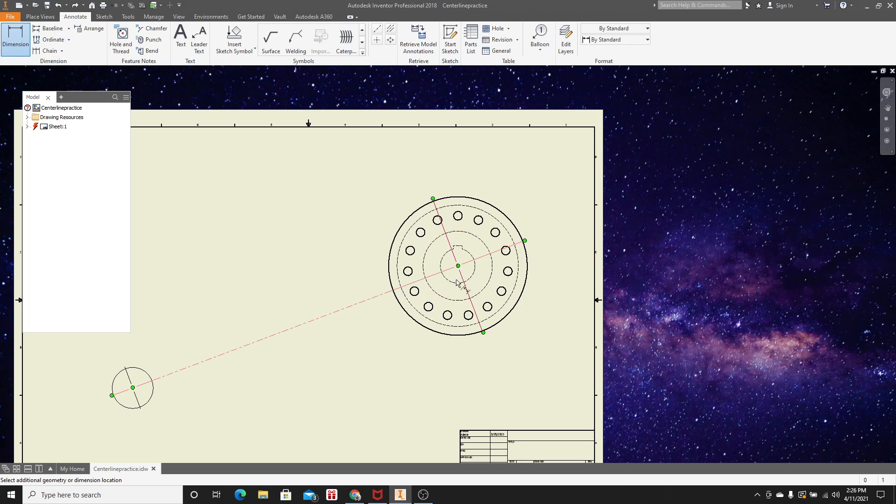
{"action": "left_click", "coordinate": [112, 396]}
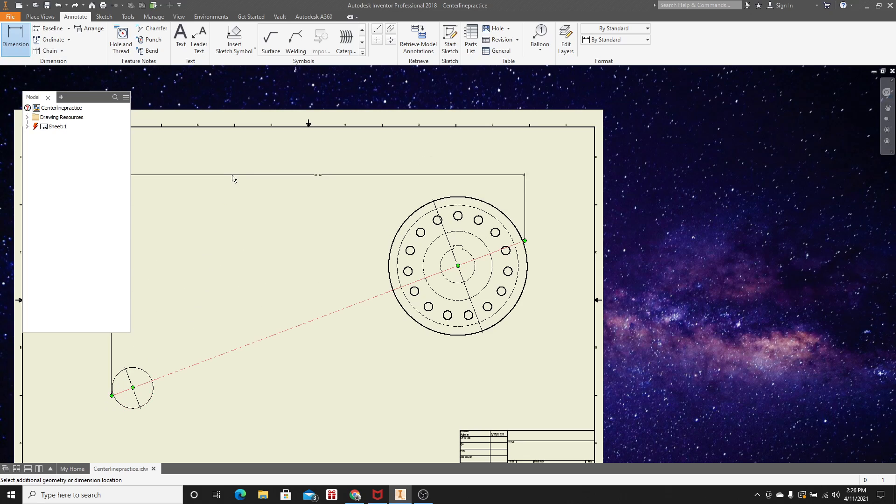
{"action": "left_click", "coordinate": [237, 171]}
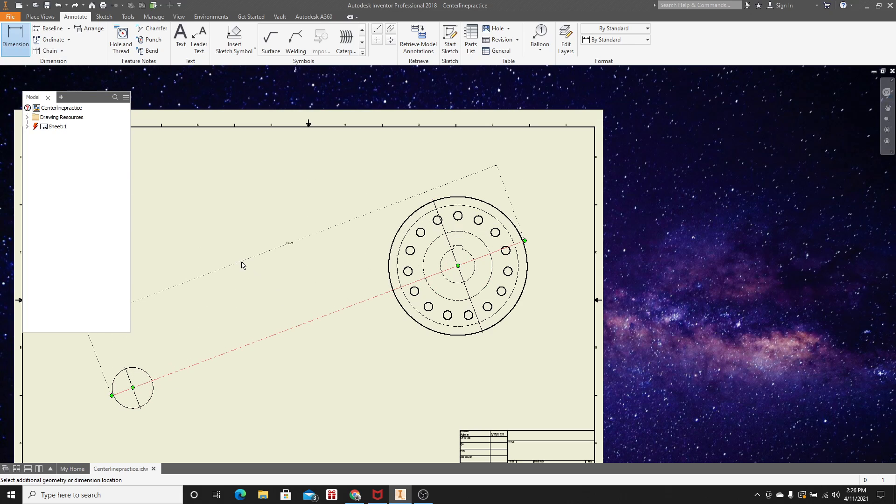
{"action": "left_click", "coordinate": [241, 264]}
{"action": "left_click", "coordinate": [216, 234]}
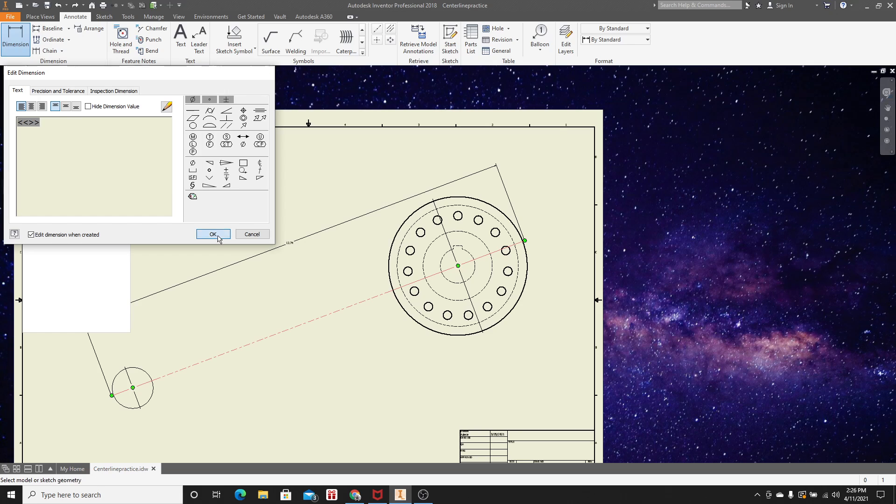
{"action": "scroll", "coordinate": [287, 246], "scroll_direction": "up", "scroll_amount": 8}
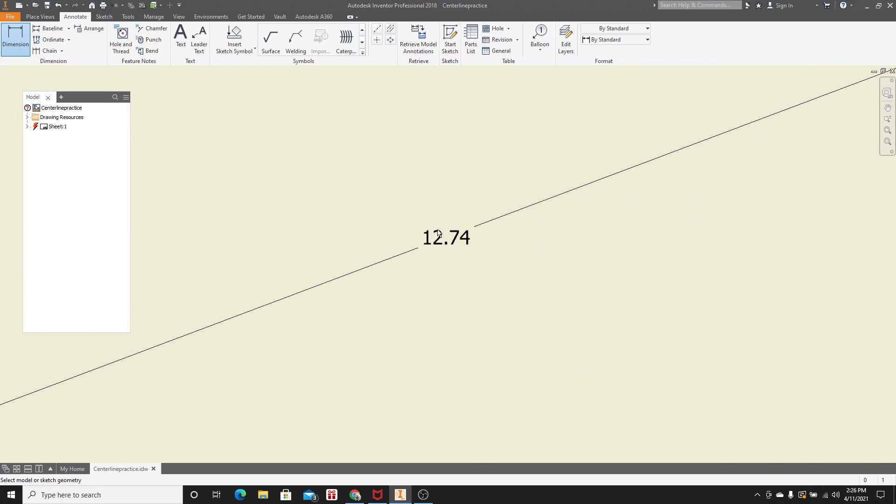
{"action": "scroll", "coordinate": [442, 243], "scroll_direction": "down", "scroll_amount": 8}
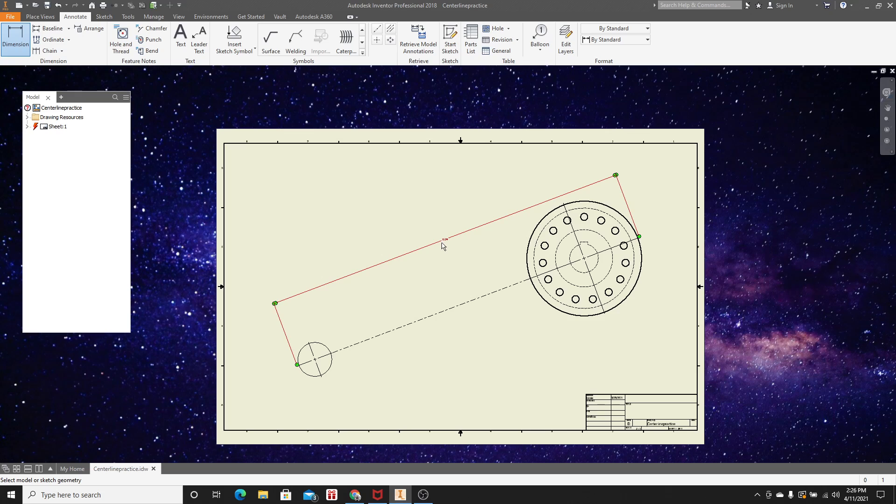
- Set the primary unit precision of the centerline's length dimension to one decimal place (1.1)
{"action": "scroll", "coordinate": [451, 259], "scroll_direction": "up", "scroll_amount": 3}
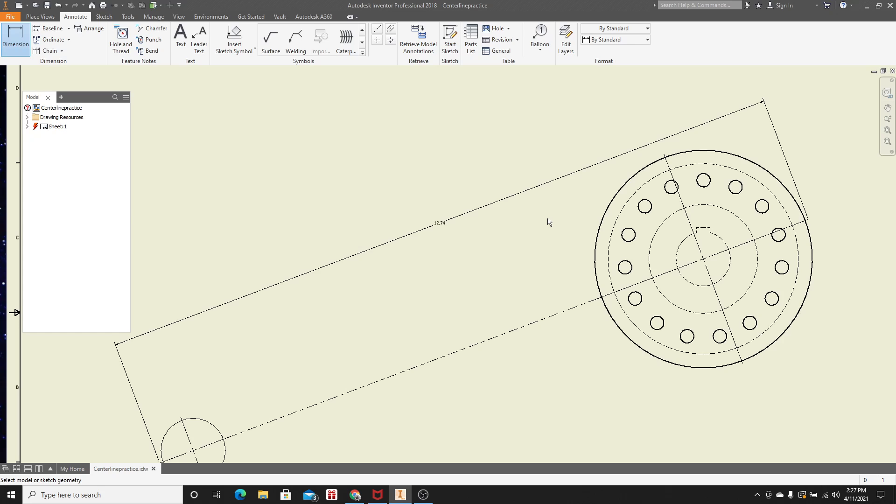
{"action": "double_click", "coordinate": [438, 225]}
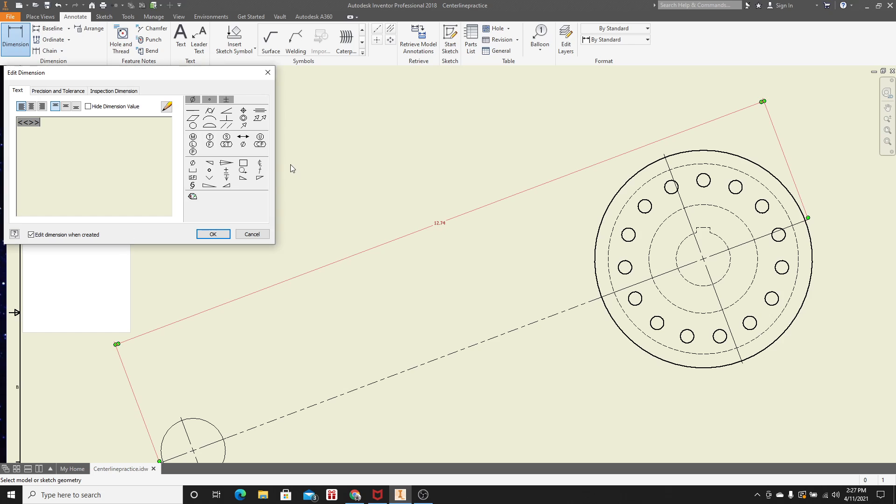
{"action": "left_click_drag", "start_coordinate": [105, 74], "coordinate": [249, 76]}
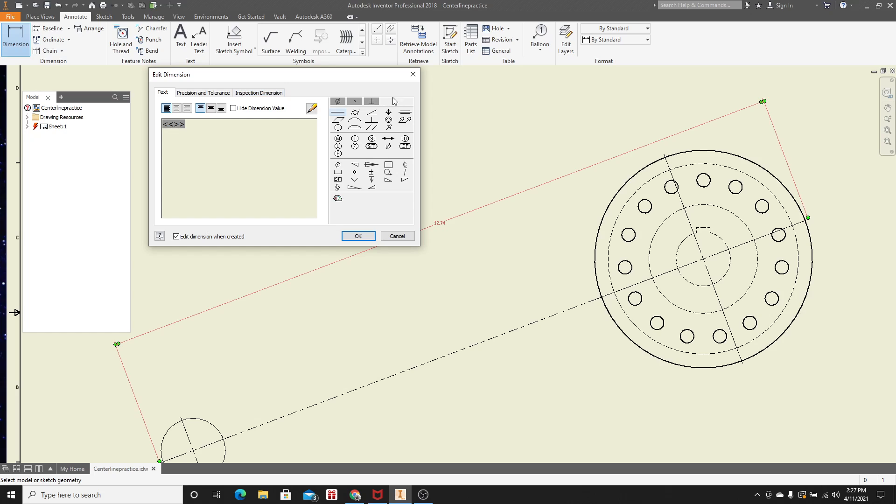
{"action": "left_click", "coordinate": [205, 93]}
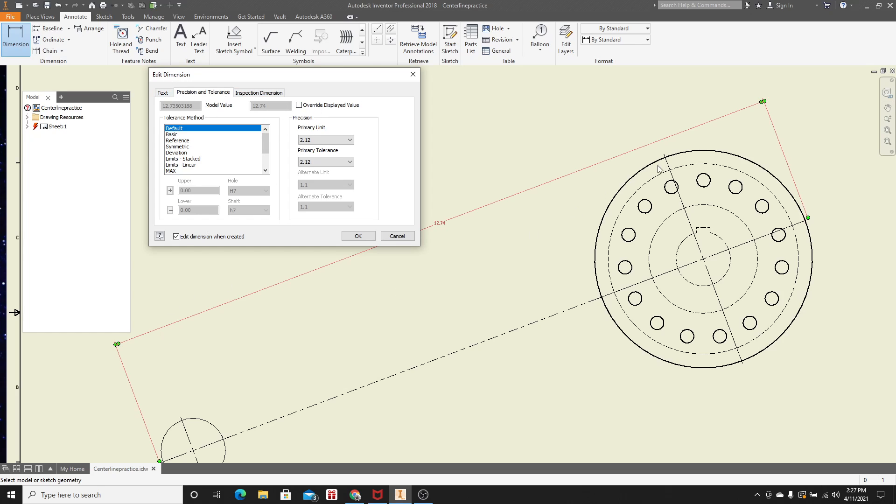
{"action": "left_click", "coordinate": [313, 140]}
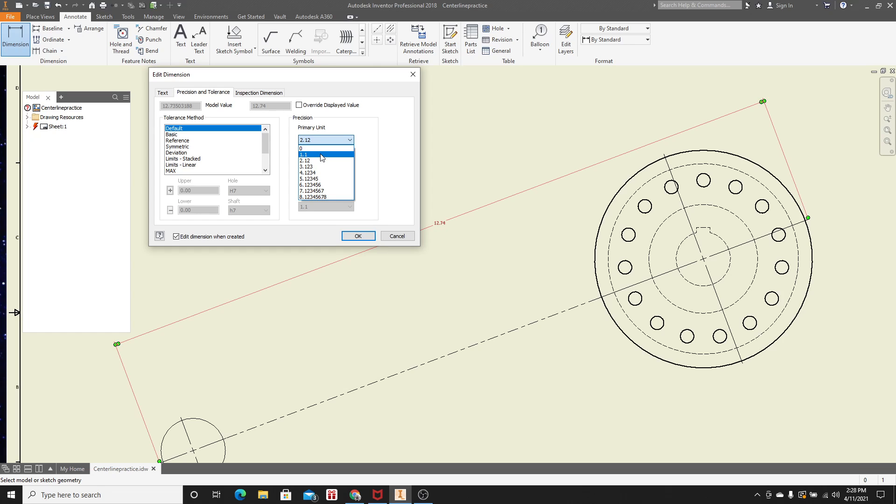
{"action": "left_click", "coordinate": [321, 155]}
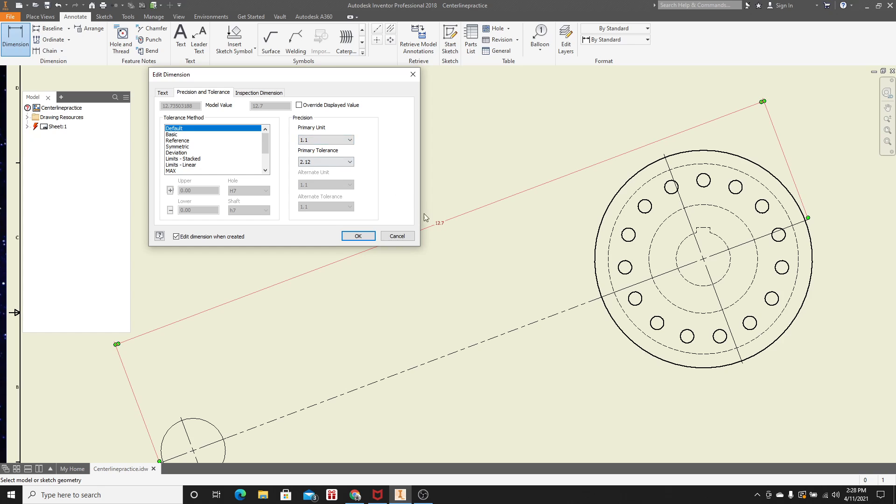
{"action": "key", "text": "Return"}
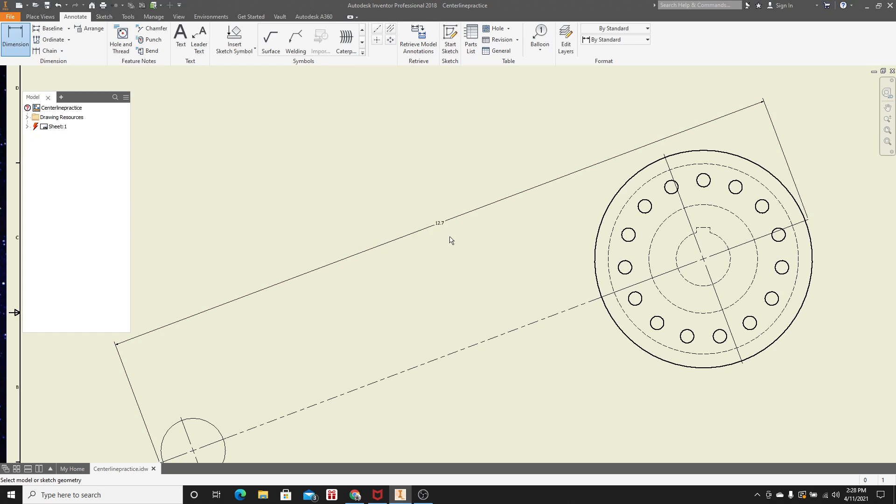
- Set the primary unit precision of the centerline's length dimension to six decimal places (6.123456)
{"action": "scroll", "coordinate": [434, 228], "scroll_direction": "up", "scroll_amount": 8}
{"action": "middle_click_drag", "start_coordinate": [424, 222], "coordinate": [581, 323]}
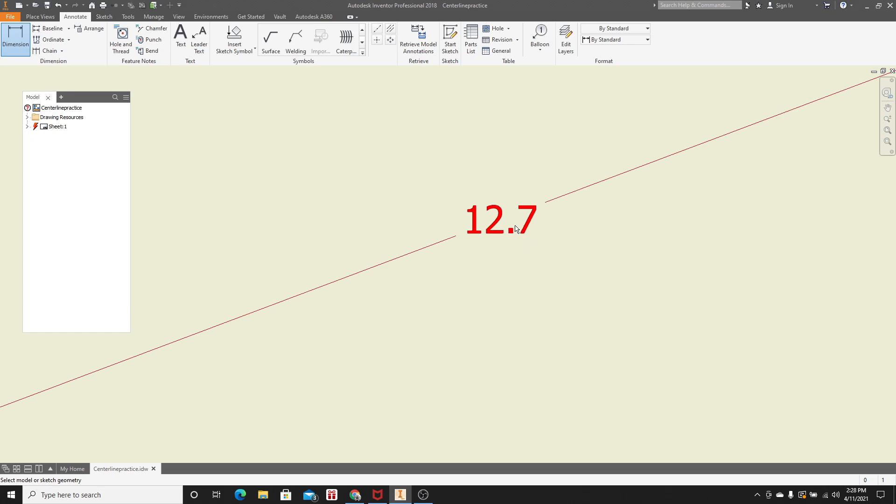
{"action": "double_click", "coordinate": [513, 226]}
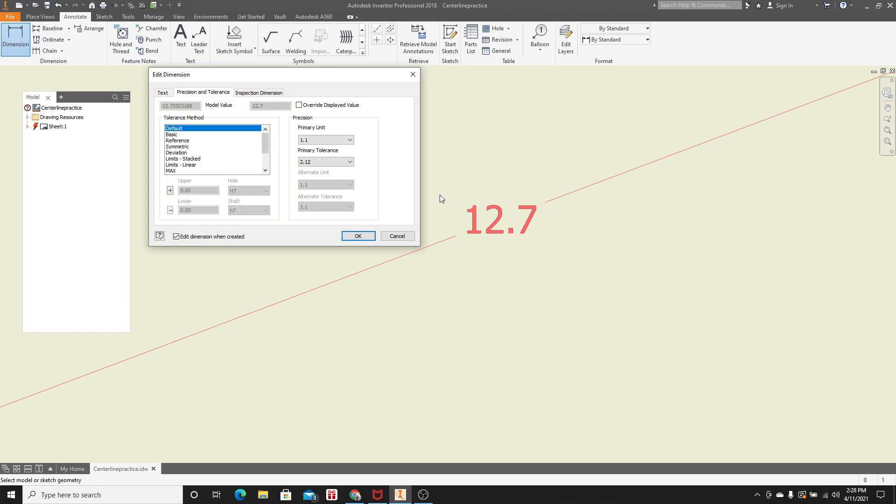
{"action": "left_click", "coordinate": [309, 140]}
{"action": "left_click", "coordinate": [313, 184]}
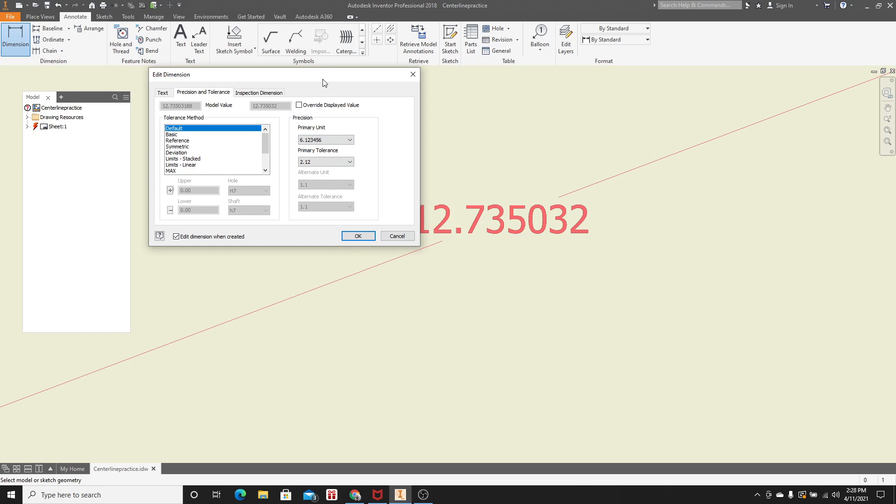
{"action": "left_click_drag", "start_coordinate": [325, 75], "coordinate": [303, 66]}
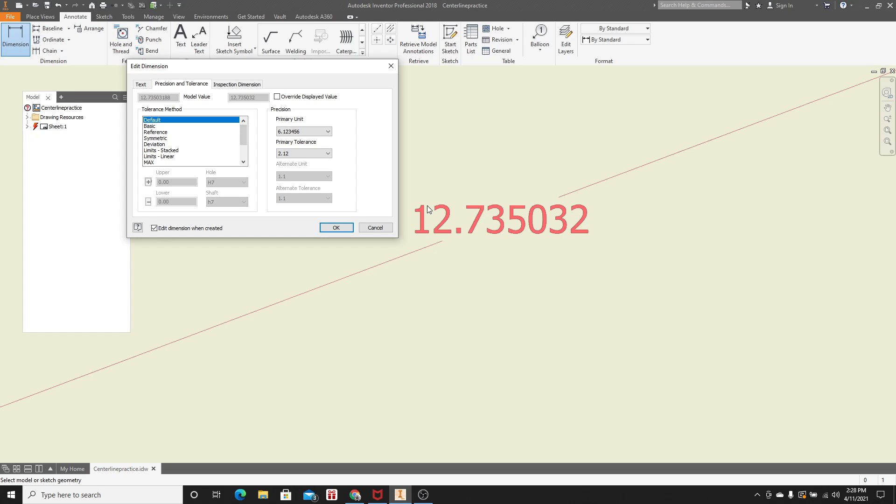
{"action": "left_click", "coordinate": [336, 228]}
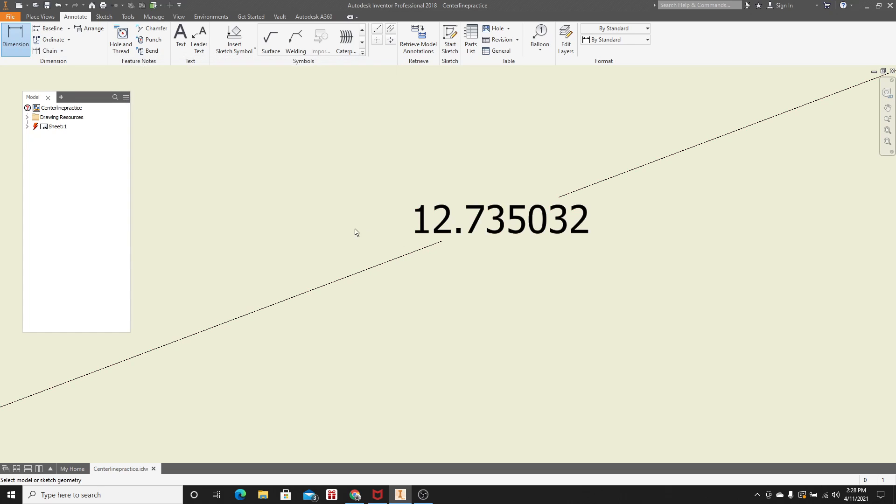
{"action": "scroll", "coordinate": [544, 289], "scroll_direction": "up", "scroll_amount": 5}
{"action": "scroll", "coordinate": [553, 290], "scroll_direction": "up", "scroll_amount": 5}
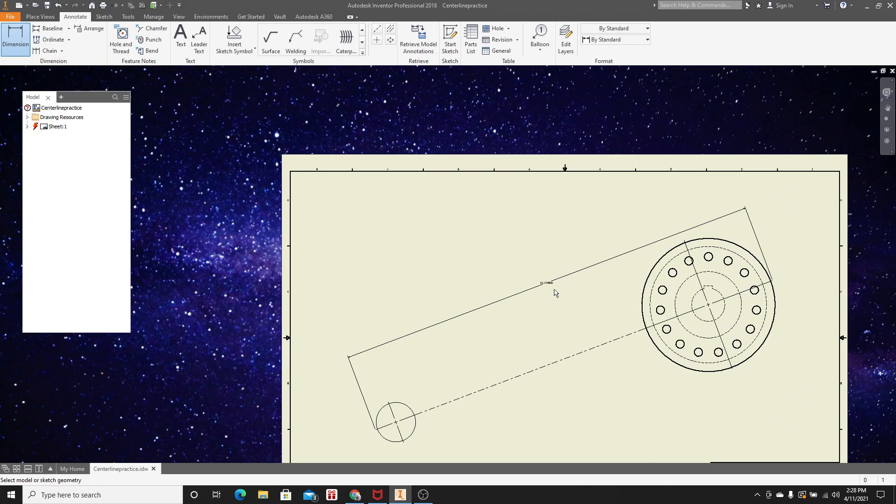
{"action": "scroll", "coordinate": [554, 290], "scroll_direction": "down", "scroll_amount": 3}
{"action": "mouse_move", "coordinate": [554, 290]}
{"action": "middle_mouse_down"}
{"action": "mouse_move", "coordinate": [502, 258]}
{"action": "mouse_move", "coordinate": [463, 208]}
{"action": "mouse_move", "coordinate": [470, 196]}
{"action": "middle_mouse_up"}
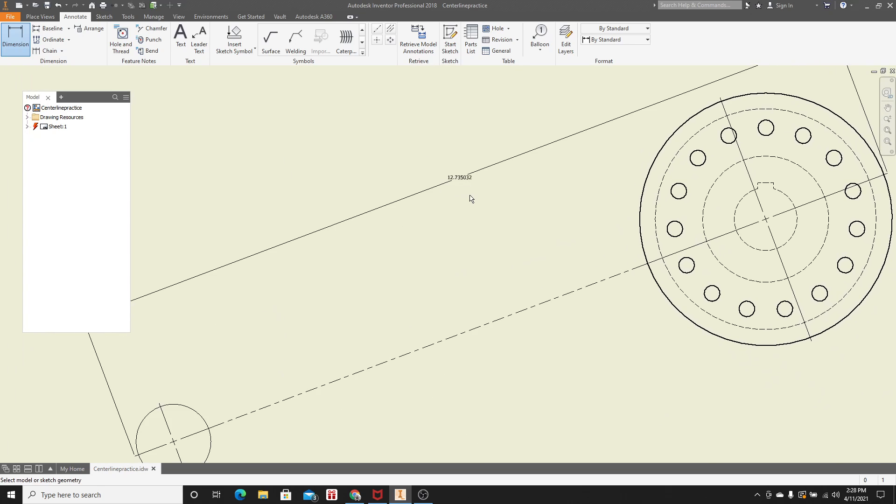
{"action": "scroll", "coordinate": [462, 226], "scroll_direction": "up", "scroll_amount": 4}
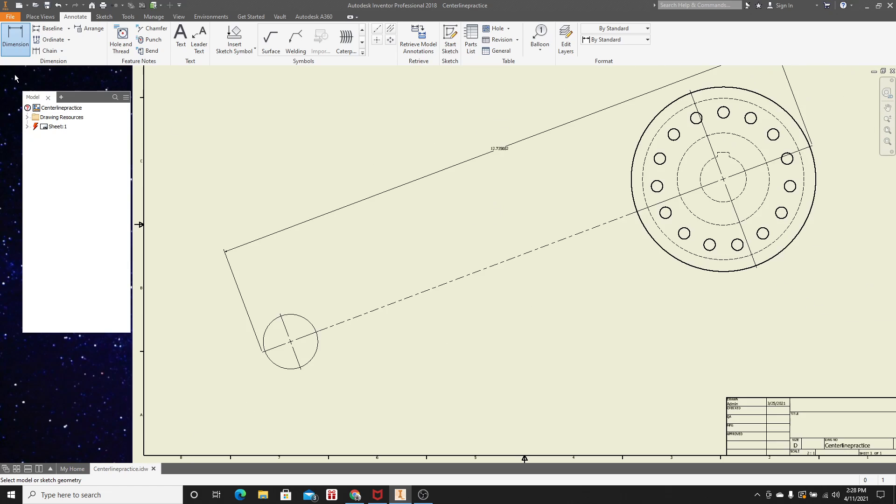
{"action": "left_click", "coordinate": [16, 32]}
{"action": "scroll", "coordinate": [279, 357], "scroll_direction": "down", "scroll_amount": 3}
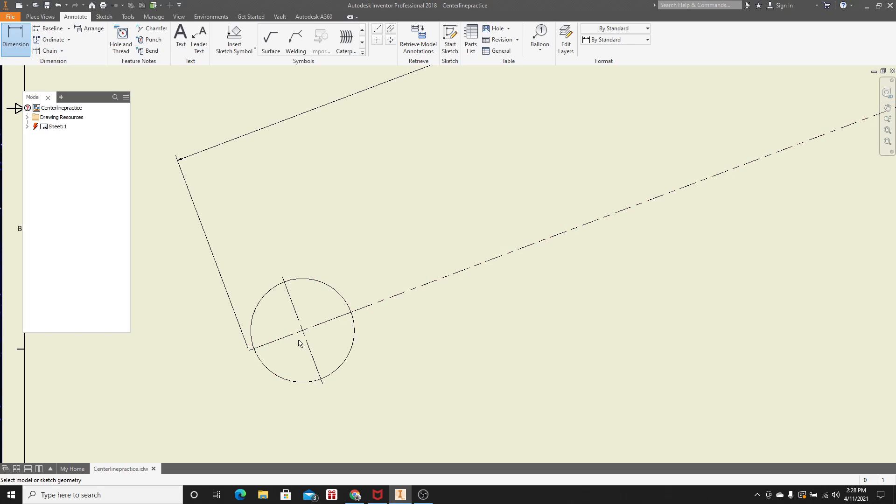
{"action": "scroll", "coordinate": [398, 317], "scroll_direction": "up", "scroll_amount": 5}
{"action": "right_click", "coordinate": [439, 290]}
{"action": "left_click", "coordinate": [476, 285]}
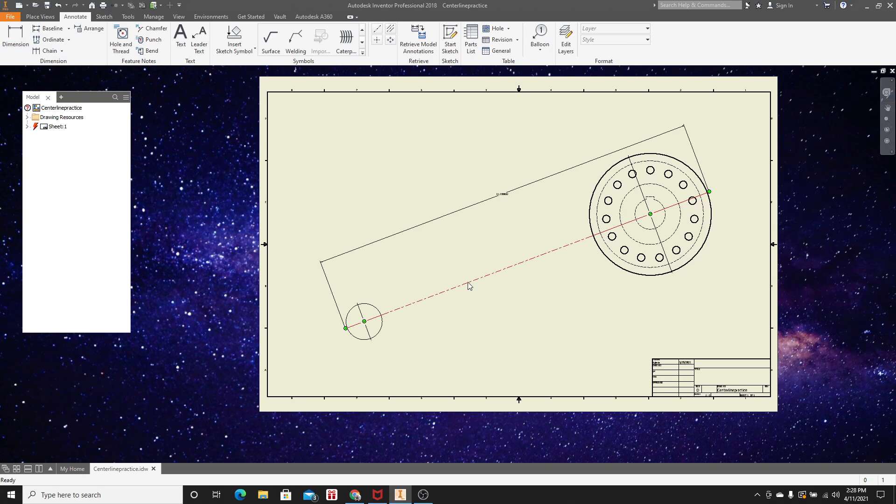
{"action": "scroll", "coordinate": [317, 306], "scroll_direction": "down", "scroll_amount": 4}
{"action": "scroll", "coordinate": [499, 392], "scroll_direction": "down", "scroll_amount": 3}
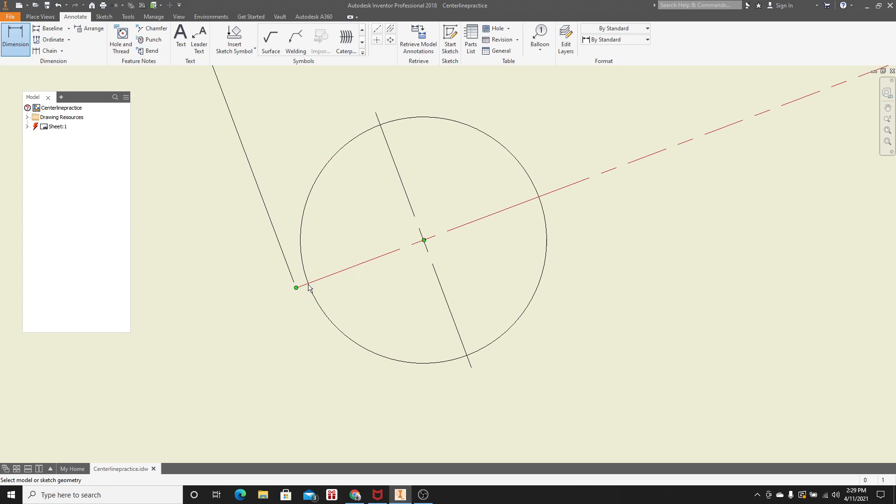
- Create a new drawing sketch on the sheet for drawing a line
{"action": "left_click", "coordinate": [104, 17]}
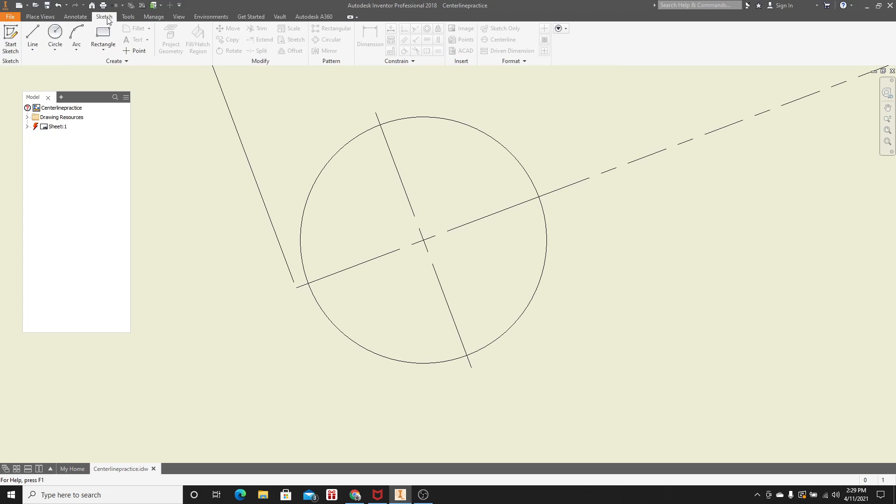
{"action": "left_click", "coordinate": [32, 40]}
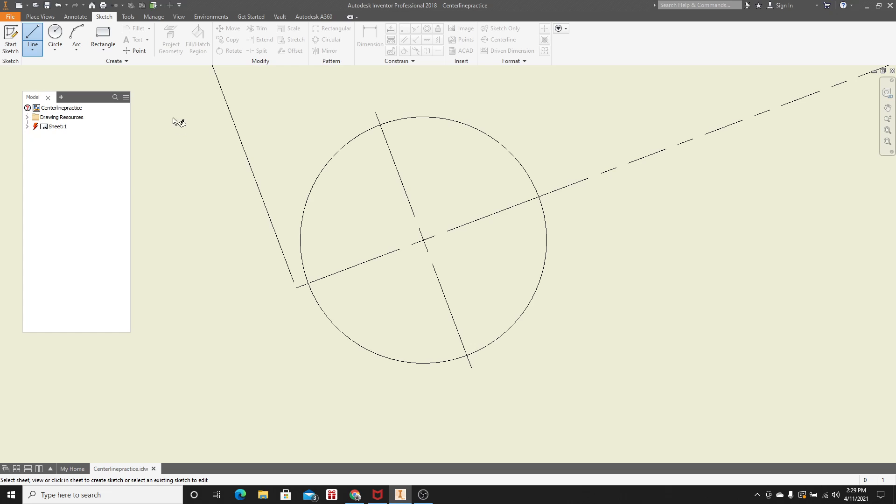
{"action": "left_click", "coordinate": [32, 40]}
{"action": "scroll", "coordinate": [387, 240], "scroll_direction": "down", "scroll_amount": 5}
{"action": "left_click", "coordinate": [530, 202]}
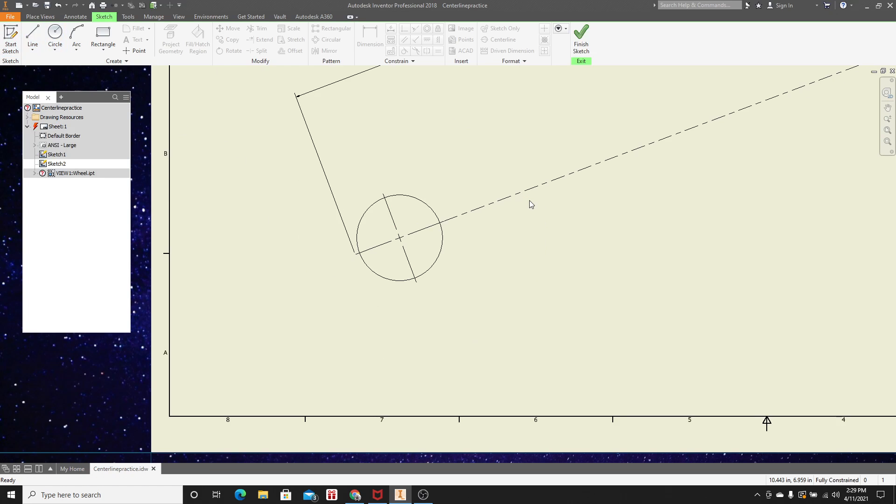
- Sketch a line along the centerline from the small circle's outer end to the wheel's outer end, and finish the sketch
{"action": "left_click", "coordinate": [32, 37]}
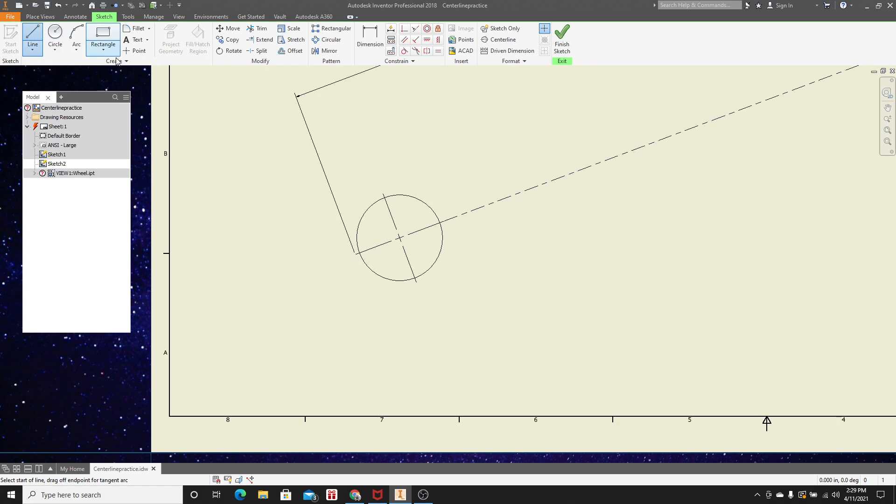
{"action": "left_click", "coordinate": [359, 253]}
{"action": "middle_click_drag", "start_coordinate": [642, 207], "coordinate": [118, 357]}
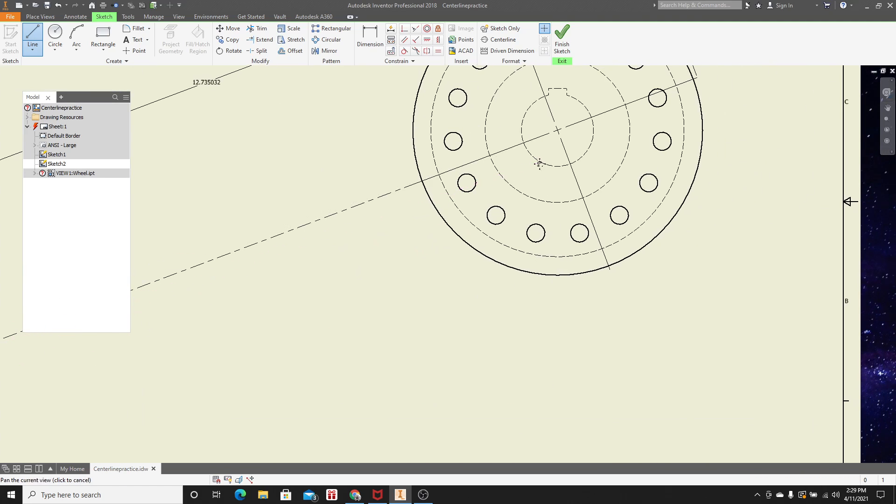
{"action": "middle_click_drag", "start_coordinate": [538, 164], "coordinate": [371, 322]}
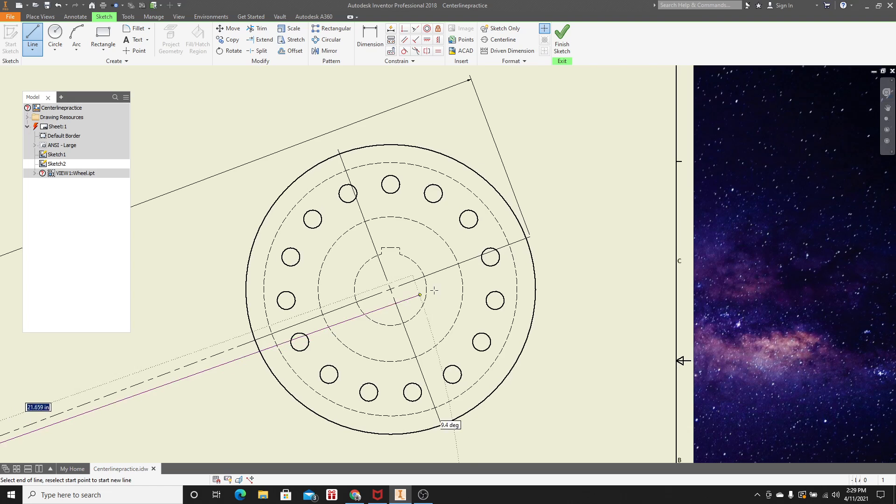
{"action": "left_click", "coordinate": [516, 241]}
{"action": "right_click", "coordinate": [570, 229]}
{"action": "left_click", "coordinate": [604, 229]}
{"action": "mouse_move", "coordinate": [112, 410]}
{"action": "middle_mouse_down"}
{"action": "mouse_move", "coordinate": [732, 232]}
{"action": "mouse_move", "coordinate": [731, 223]}
{"action": "mouse_move", "coordinate": [551, 184]}
{"action": "middle_mouse_up"}
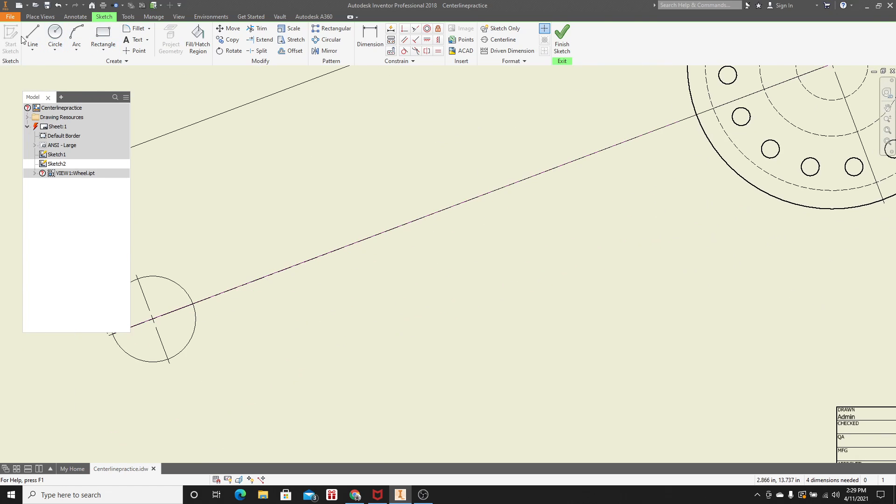
{"action": "left_click", "coordinate": [568, 40]}
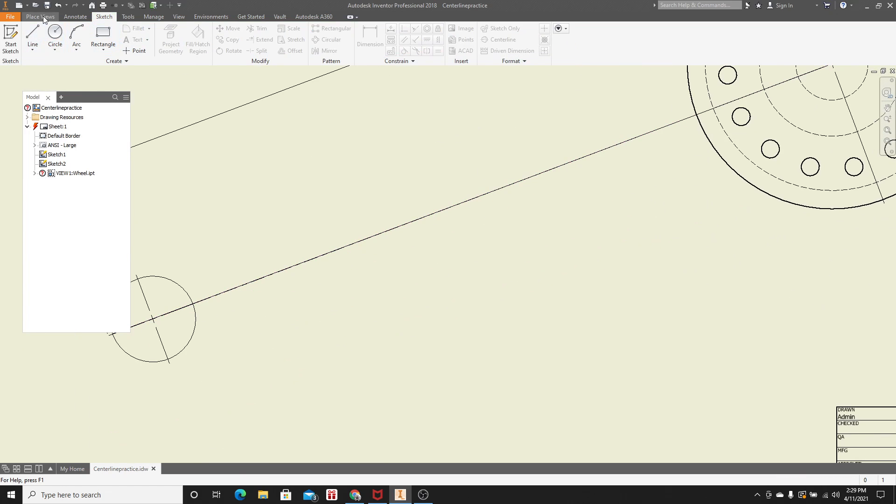
{"action": "left_click", "coordinate": [76, 17]}
{"action": "left_click", "coordinate": [16, 37]}
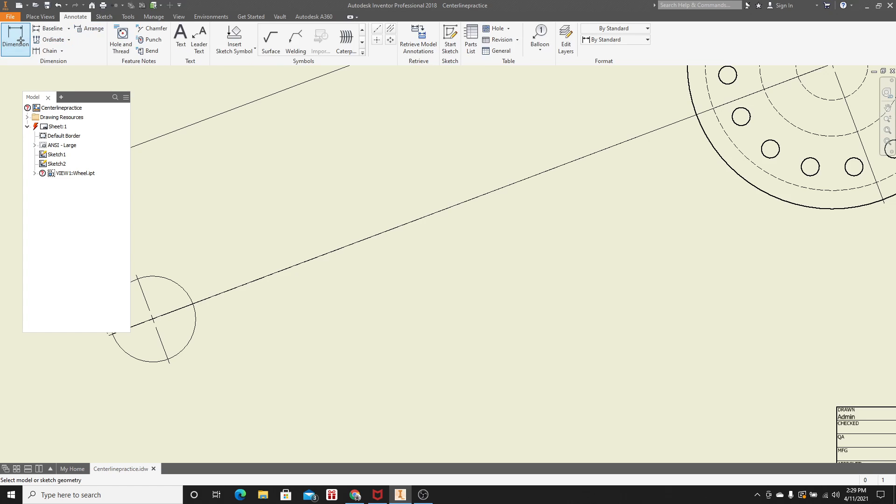
{"action": "left_click", "coordinate": [402, 226]}
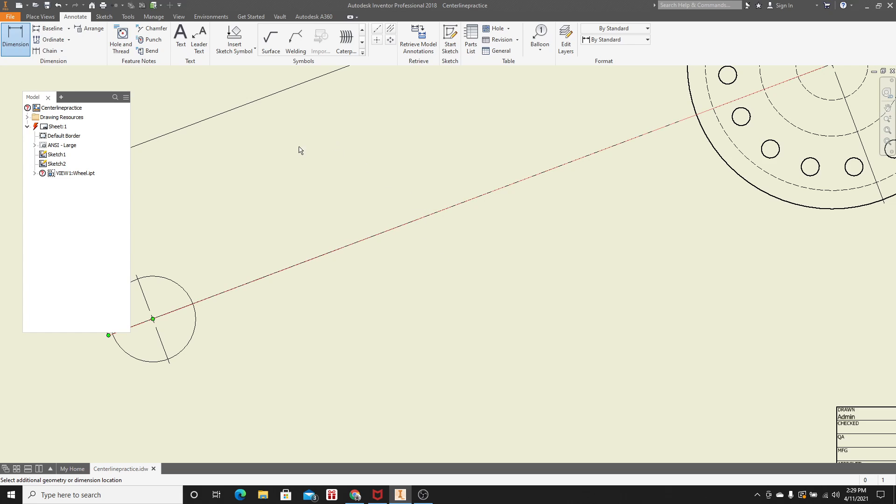
{"action": "scroll", "coordinate": [301, 149], "scroll_direction": "down", "scroll_amount": 5}
{"action": "scroll", "coordinate": [301, 180], "scroll_direction": "up", "scroll_amount": 3}
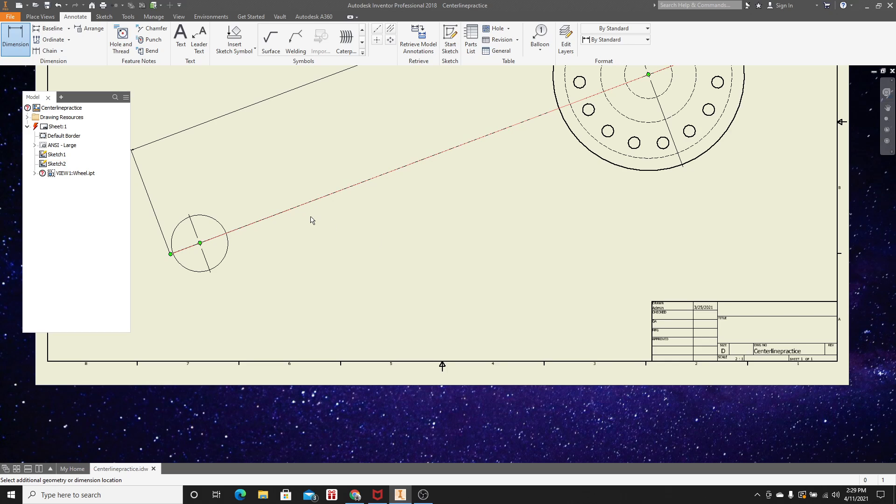
{"action": "right_click", "coordinate": [334, 211]}
{"action": "left_click", "coordinate": [350, 181]}
- Move the sketched line below the centerline and place an aligned length dimension for it above the centerline, keeping the default precision
{"action": "left_click_drag", "start_coordinate": [353, 186], "coordinate": [371, 227]}
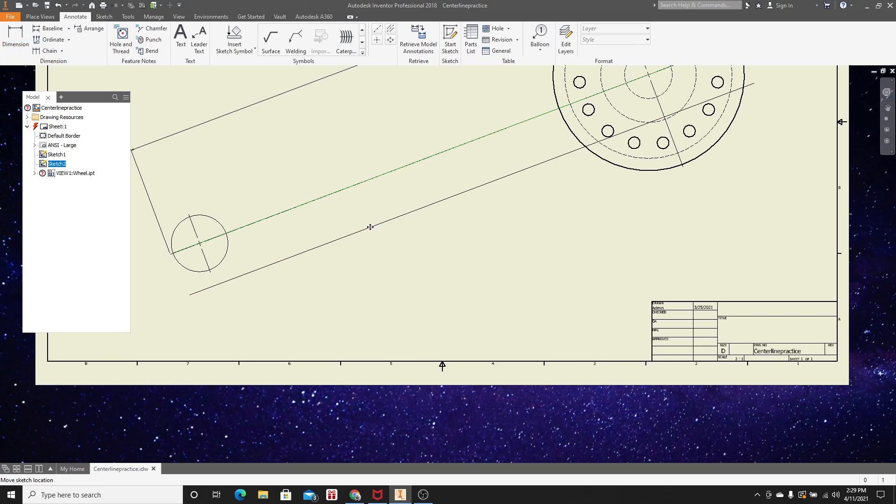
{"action": "key", "text": "d"}
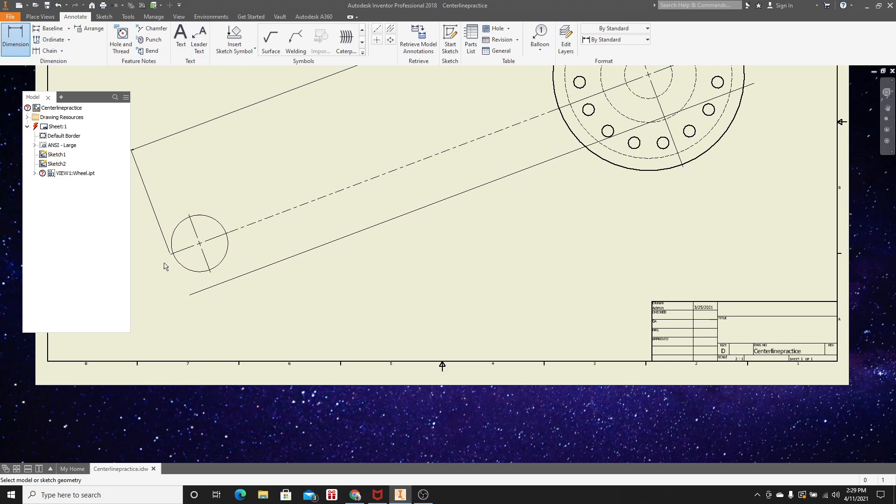
{"action": "middle_click_drag", "start_coordinate": [448, 227], "coordinate": [399, 275]}
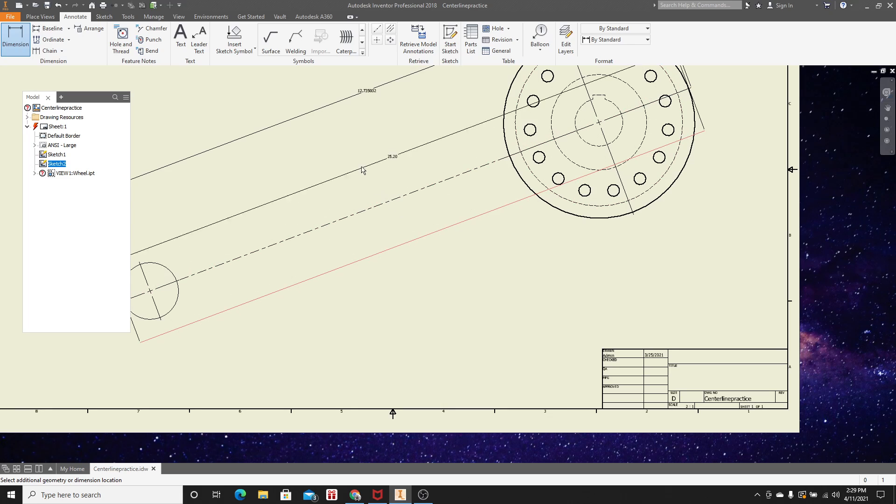
{"action": "left_click", "coordinate": [359, 144]}
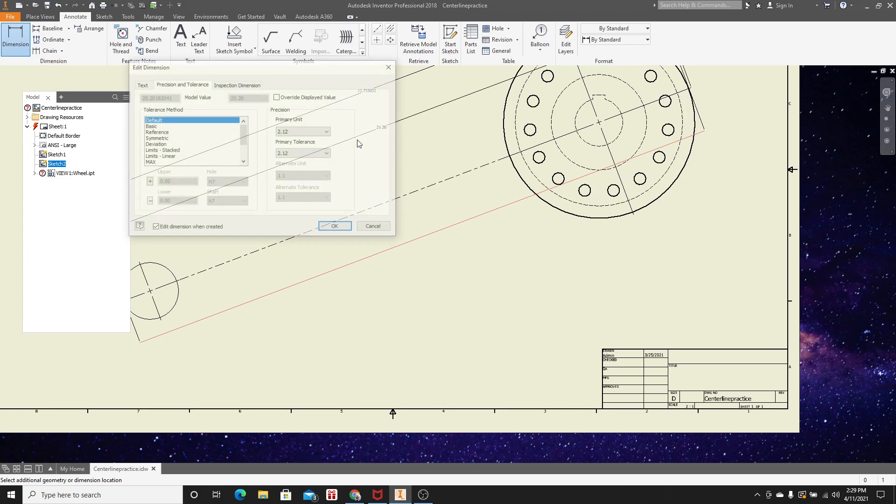
{"action": "left_click", "coordinate": [336, 227]}
- Compare the sketched line's length dimension with the centerline's length dimension
{"action": "scroll", "coordinate": [386, 124], "scroll_direction": "up", "scroll_amount": 5}
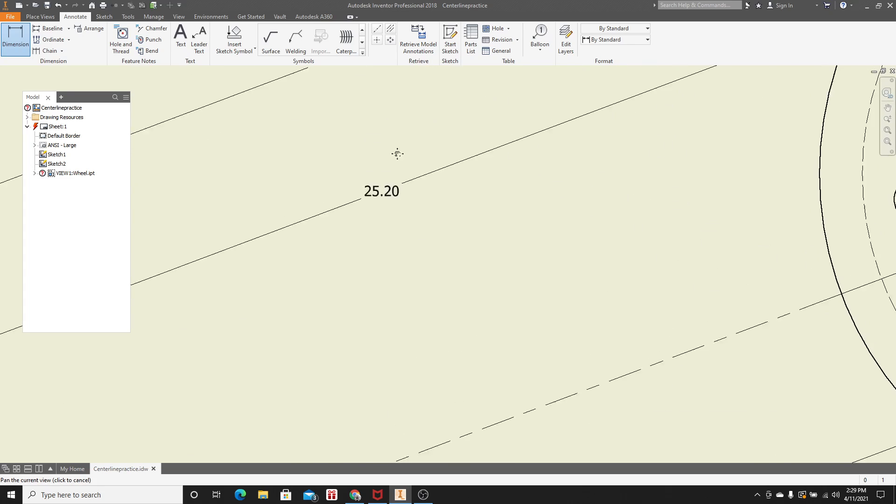
{"action": "scroll", "coordinate": [430, 234], "scroll_direction": "down", "scroll_amount": 3}
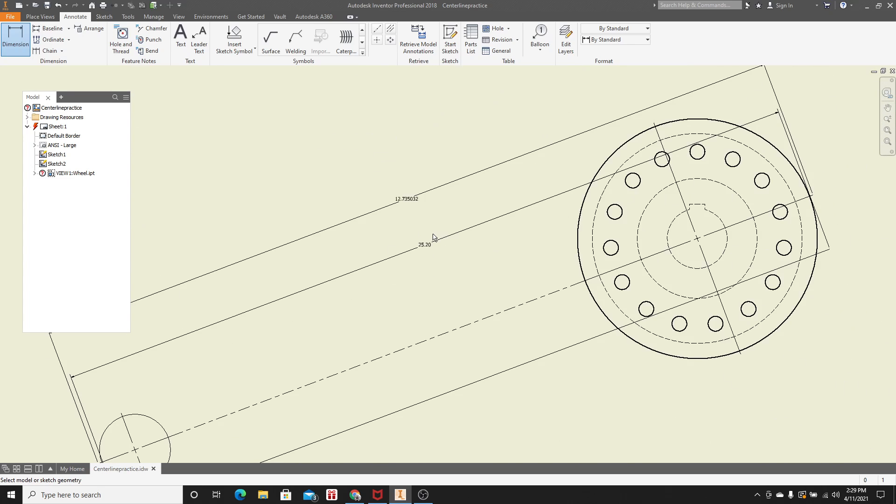
{"action": "middle_click_drag", "start_coordinate": [472, 300], "coordinate": [490, 264]}
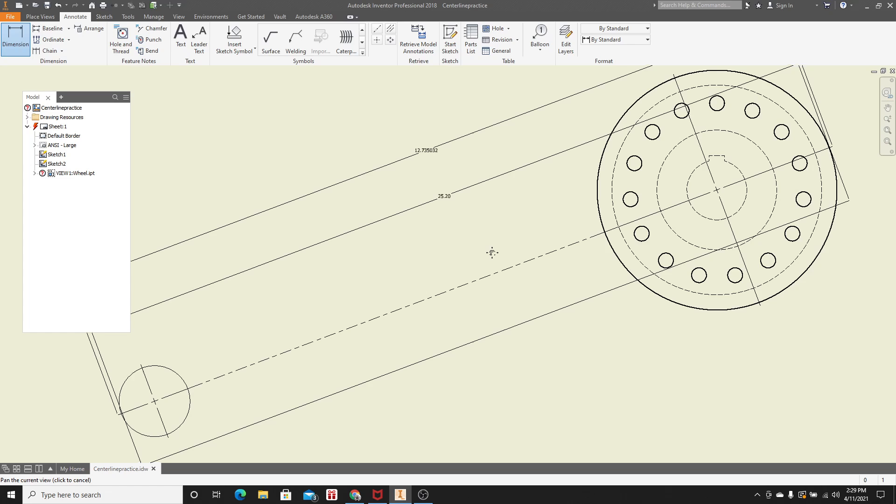
{"action": "left_click_drag", "start_coordinate": [492, 254], "coordinate": [536, 219]}
{"action": "mouse_move", "coordinate": [536, 219]}
{"action": "middle_mouse_down"}
{"action": "mouse_move", "coordinate": [490, 257]}
{"action": "mouse_move", "coordinate": [416, 282]}
{"action": "mouse_move", "coordinate": [406, 297]}
{"action": "middle_mouse_up"}
{"action": "scroll", "coordinate": [401, 293], "scroll_direction": "up", "scroll_amount": 3}
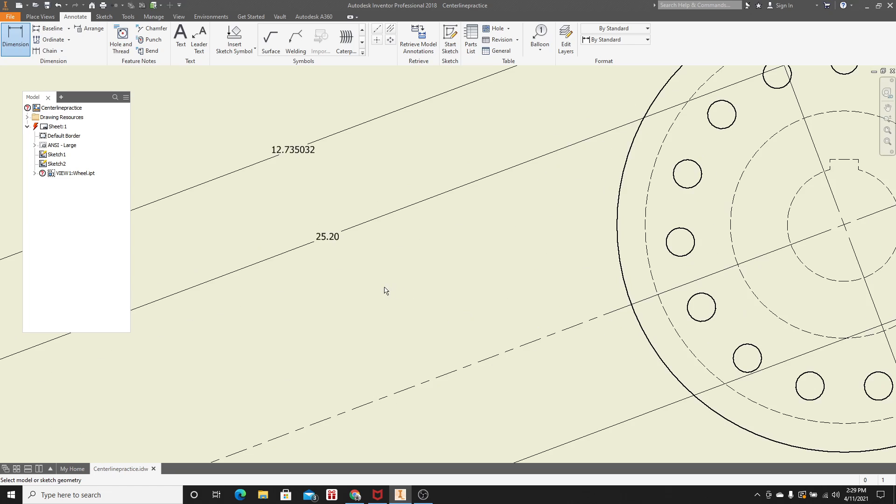
{"action": "scroll", "coordinate": [329, 236], "scroll_direction": "down", "scroll_amount": 3}
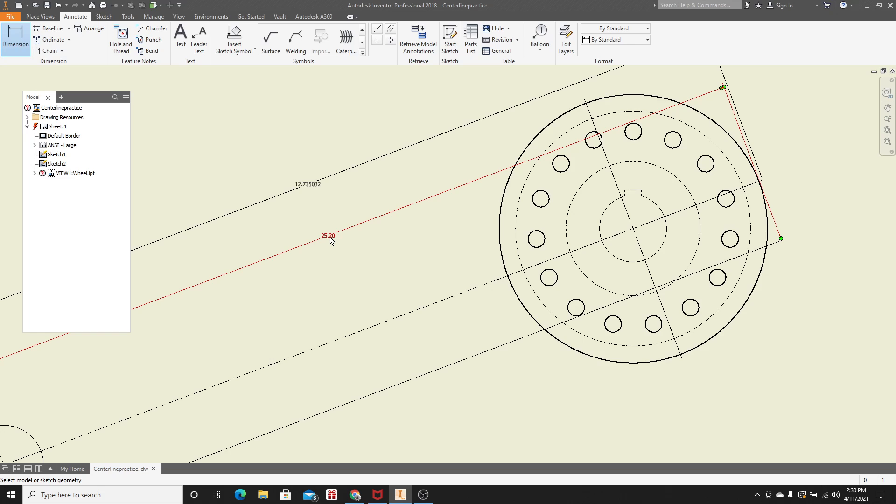
{"action": "scroll", "coordinate": [380, 259], "scroll_direction": "down", "scroll_amount": 2}
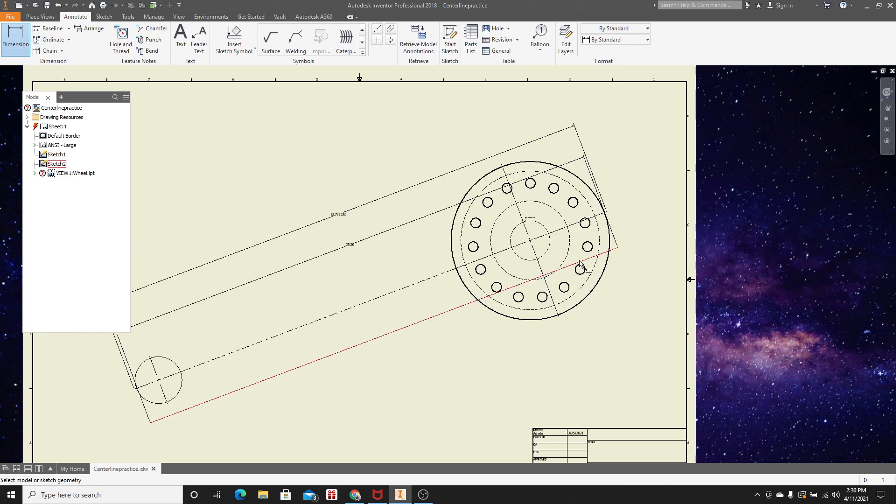
- Examine both ends of the centerline and where its dimension's extension lines start at the small circle and the wheel
{"action": "scroll", "coordinate": [226, 303], "scroll_direction": "up", "scroll_amount": 5}
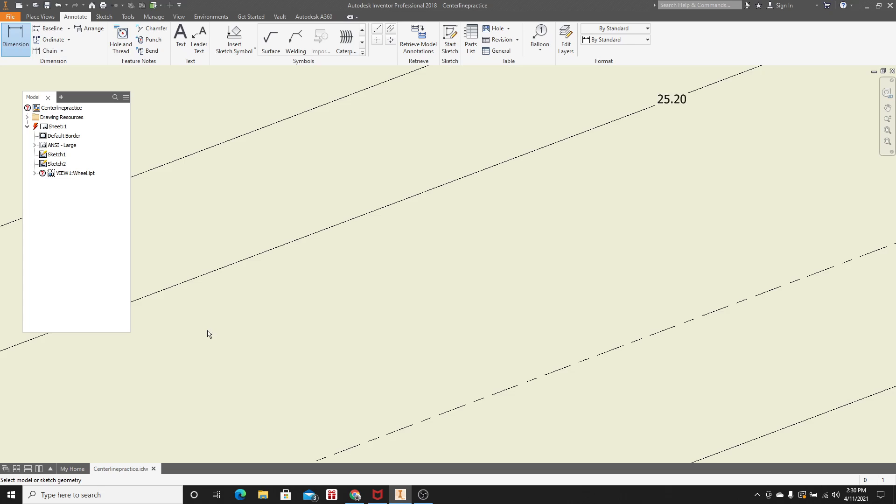
{"action": "middle_click_drag", "start_coordinate": [209, 334], "coordinate": [642, 108]}
{"action": "mouse_move", "coordinate": [525, 326]}
{"action": "middle_mouse_down"}
{"action": "mouse_move", "coordinate": [556, 308]}
{"action": "mouse_move", "coordinate": [599, 225]}
{"action": "middle_mouse_up"}
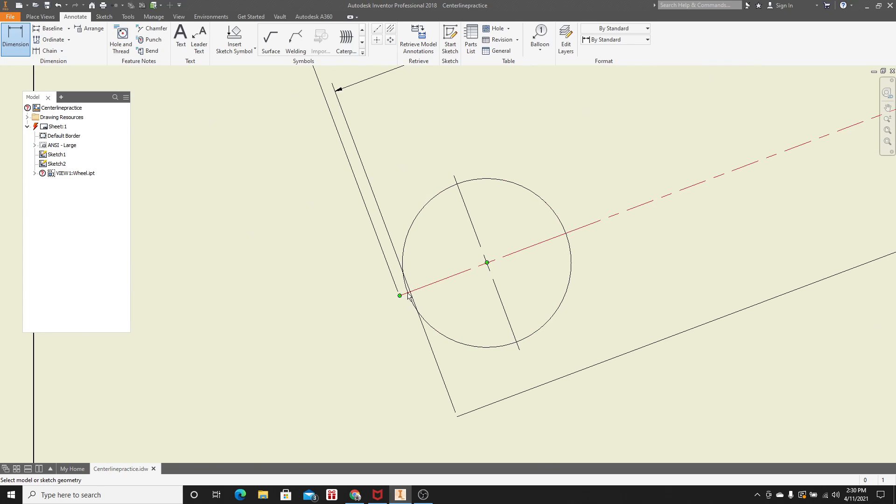
{"action": "scroll", "coordinate": [402, 299], "scroll_direction": "up", "scroll_amount": 2}
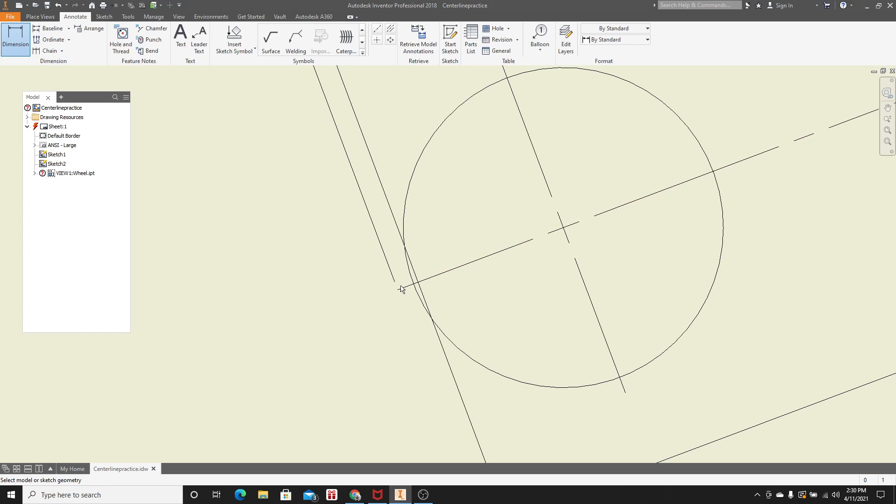
{"action": "scroll", "coordinate": [649, 284], "scroll_direction": "down", "scroll_amount": 4}
{"action": "scroll", "coordinate": [650, 286], "scroll_direction": "down", "scroll_amount": 2}
{"action": "scroll", "coordinate": [663, 270], "scroll_direction": "up", "scroll_amount": 6}
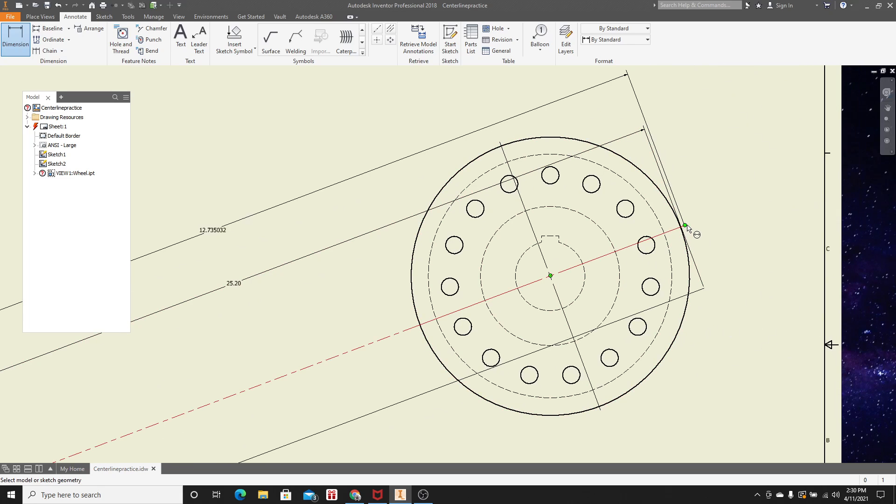
{"action": "scroll", "coordinate": [682, 228], "scroll_direction": "up", "scroll_amount": 3}
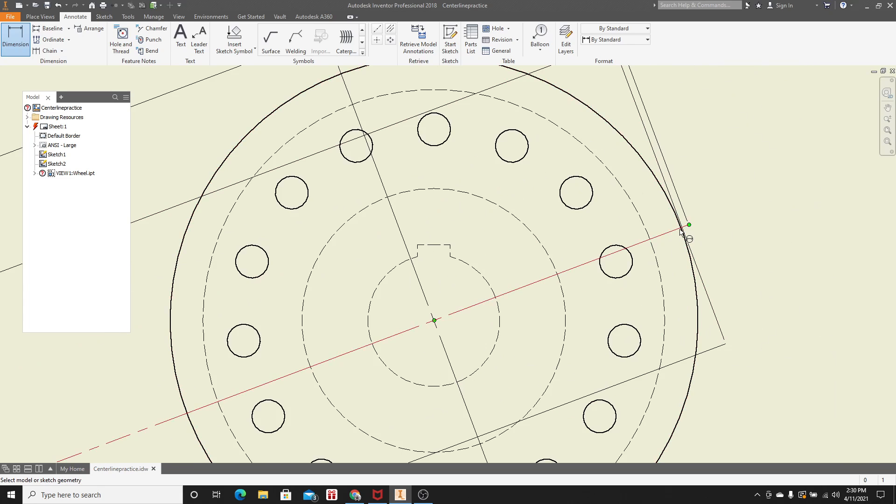
{"action": "scroll", "coordinate": [575, 292], "scroll_direction": "down", "scroll_amount": 2}
{"action": "scroll", "coordinate": [576, 291], "scroll_direction": "down", "scroll_amount": 4}
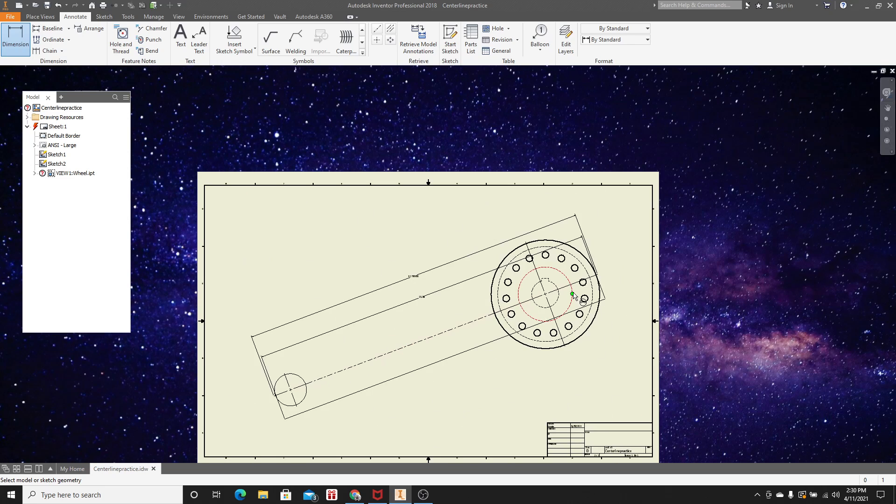
- Leave the Dimension command and undo the sketched line's dimension and its move
{"action": "key", "text": "Escape"}
{"action": "key", "text": "ctrl+z"}
{"action": "key", "text": "ctrl+z"}
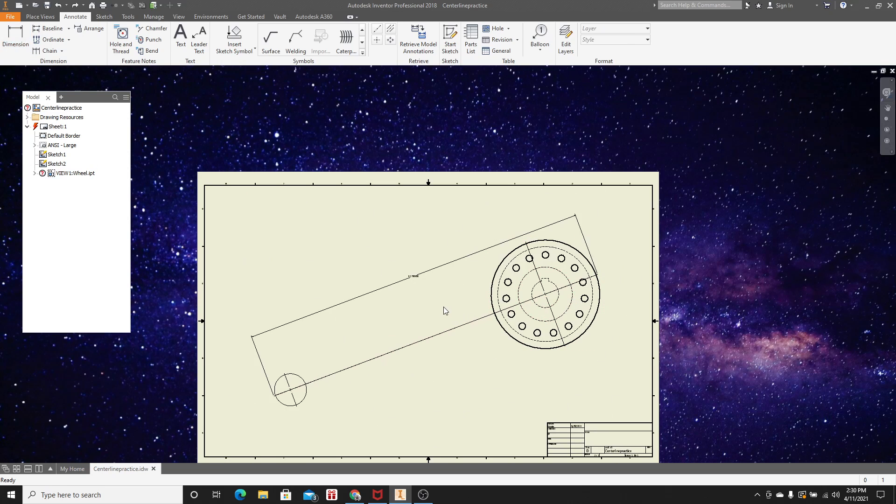
- Switch to the Drawings Level 02 quiz document in Chrome and read questions 04 to 06
{"action": "left_click", "coordinate": [355, 494]}
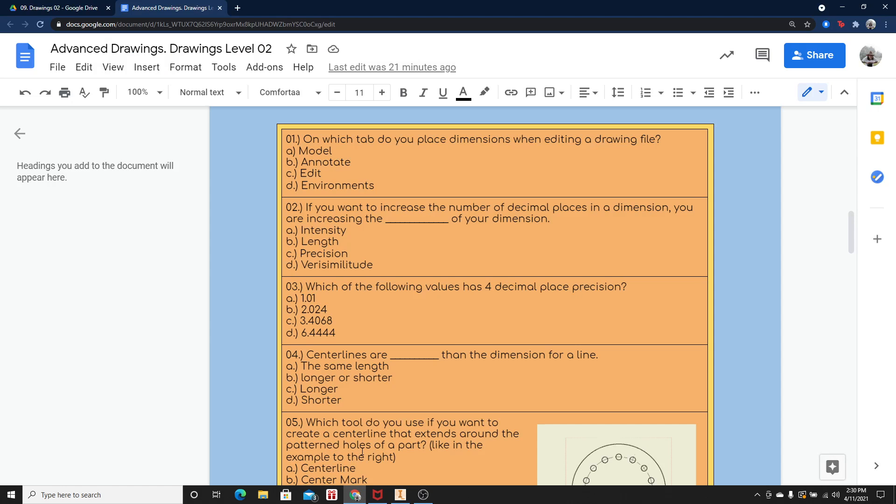
{"action": "scroll", "coordinate": [369, 280], "scroll_direction": "down", "scroll_amount": 3}
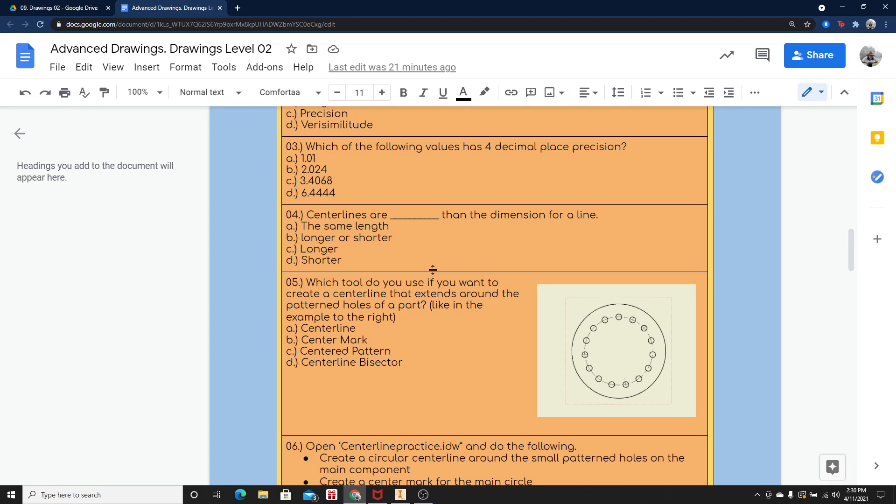
{"action": "scroll", "coordinate": [433, 270], "scroll_direction": "down", "scroll_amount": 3}
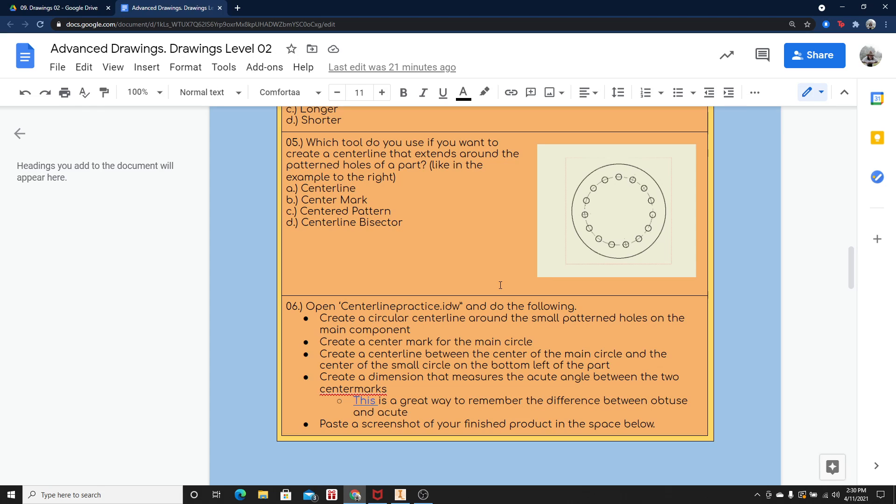
- Switch back to Inventor and undo the line sketch, the length dimension, the centerline and its center marks
{"action": "left_click", "coordinate": [400, 494]}
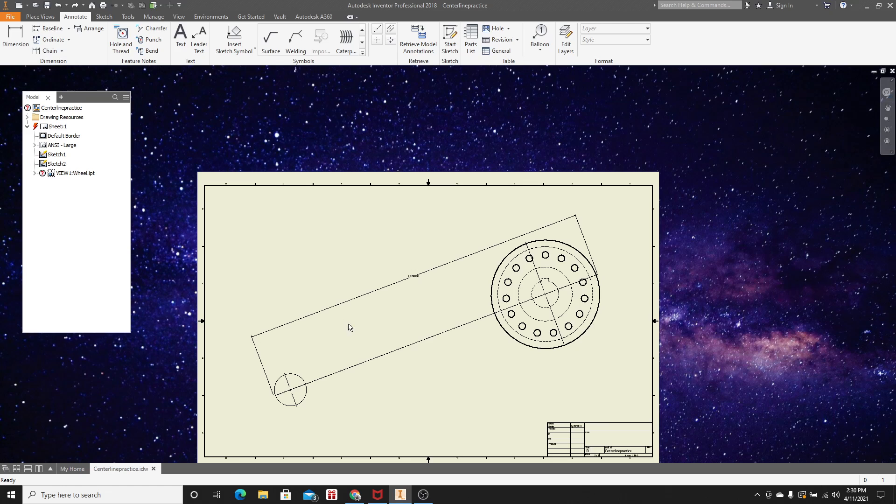
{"action": "key", "text": "ctrl+z"}
{"action": "key", "text": "ctrl+z"}
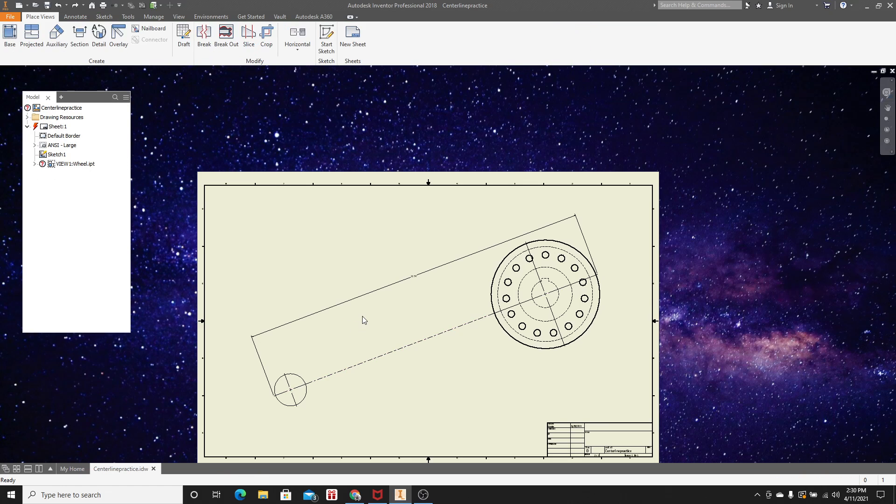
{"action": "key", "text": "ctrl+z"}
{"action": "key", "text": "ctrl+z"}
{"action": "scroll", "coordinate": [532, 304], "scroll_direction": "up", "scroll_amount": 3}
{"action": "scroll", "coordinate": [537, 303], "scroll_direction": "down", "scroll_amount": 6}
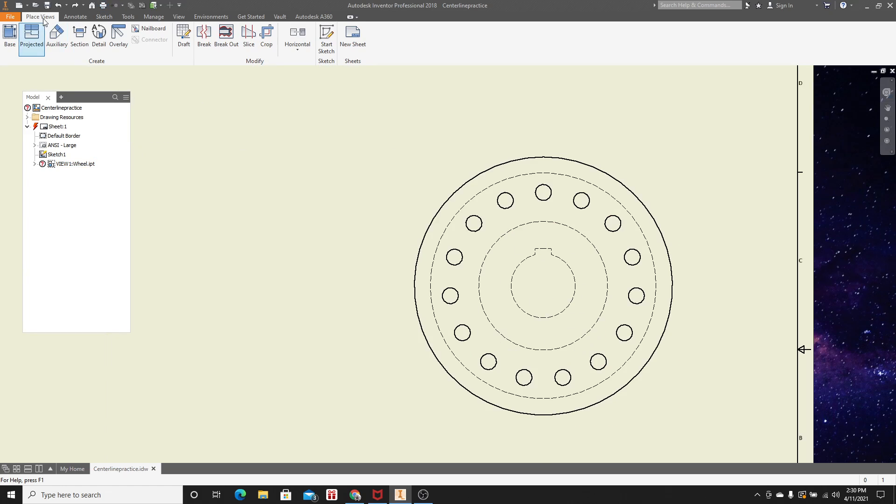
- Add a center mark to the small circle in the lower part of the sheet
{"action": "left_click", "coordinate": [75, 17]}
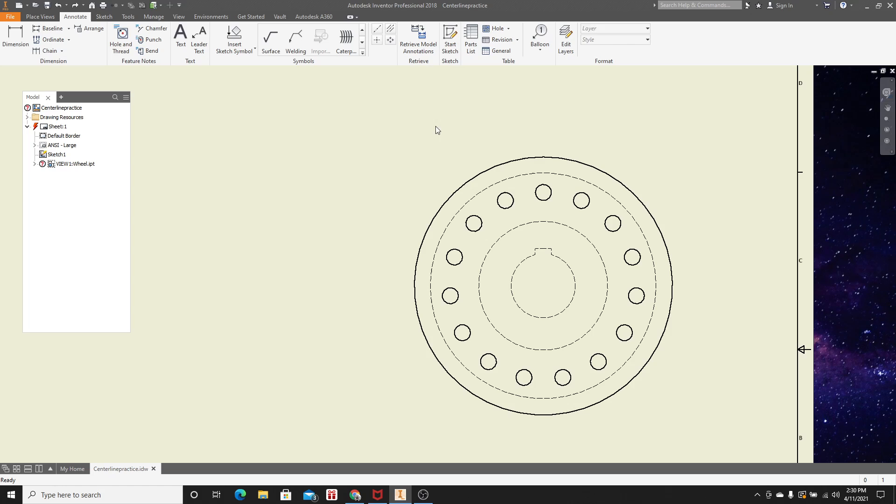
{"action": "left_click", "coordinate": [379, 42]}
{"action": "scroll", "coordinate": [548, 192], "scroll_direction": "down", "scroll_amount": 3}
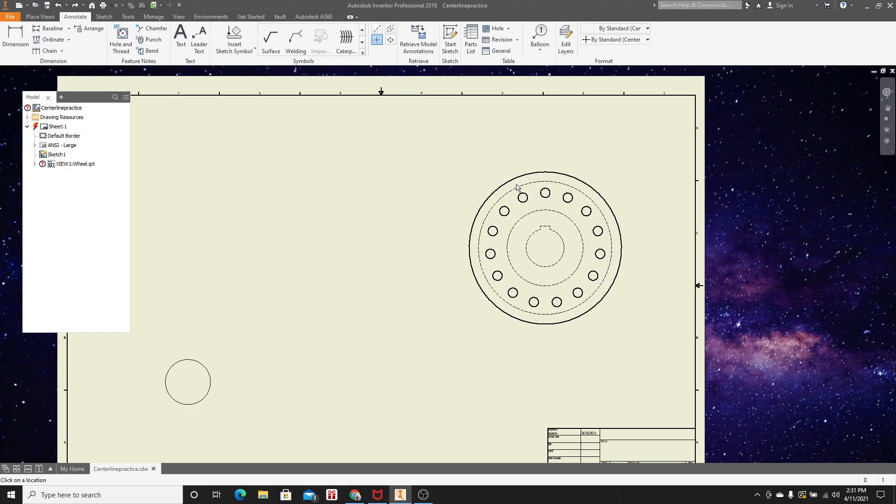
{"action": "left_click", "coordinate": [190, 359]}
{"action": "scroll", "coordinate": [182, 414], "scroll_direction": "up", "scroll_amount": 3}
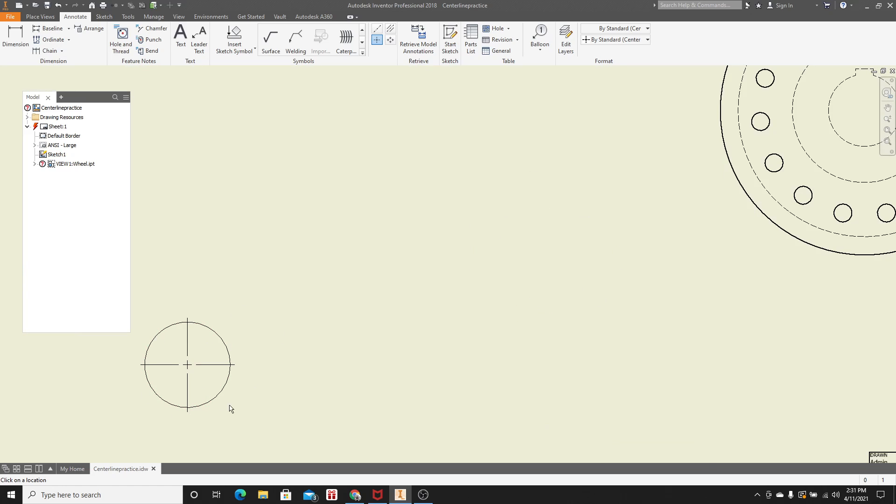
{"action": "right_click", "coordinate": [240, 311]}
{"action": "left_click", "coordinate": [290, 309]}
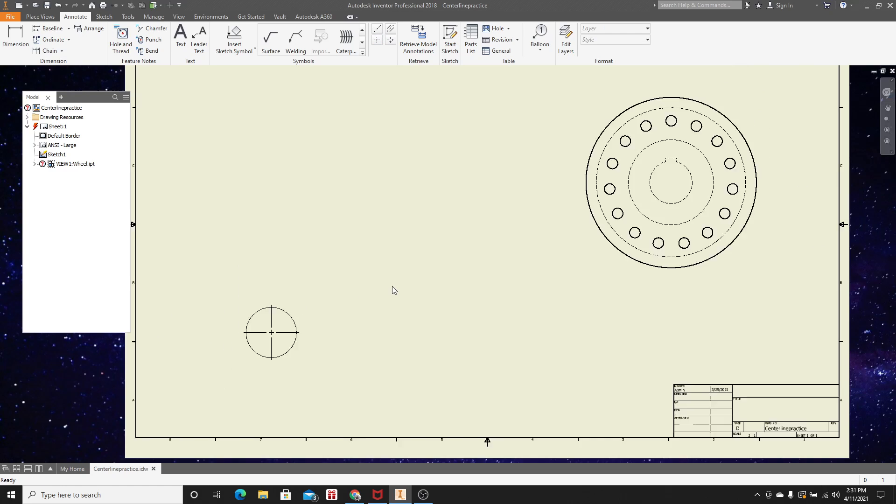
- Add a center mark to the wheel's outer circle and leave the Center Mark command
{"action": "left_click", "coordinate": [376, 40]}
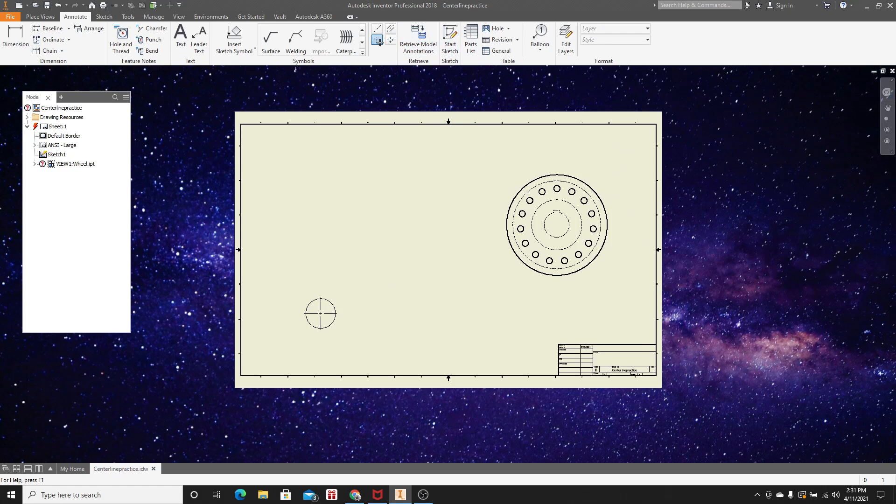
{"action": "left_click", "coordinate": [557, 175]}
{"action": "scroll", "coordinate": [556, 232], "scroll_direction": "up", "scroll_amount": 2}
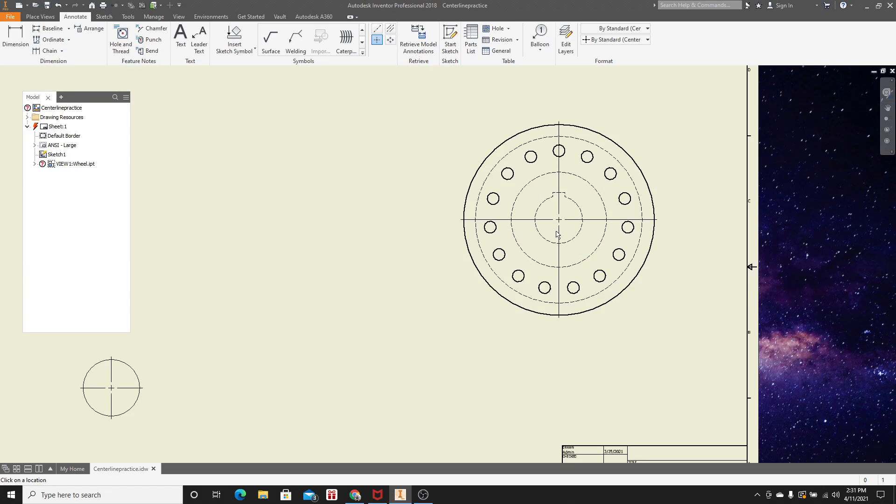
{"action": "right_click", "coordinate": [571, 227]}
{"action": "left_click", "coordinate": [600, 228]}
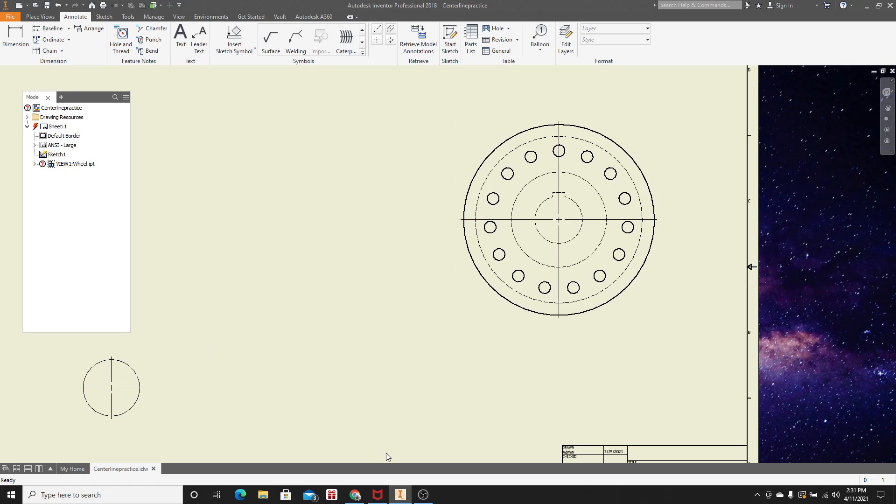
- Switch to the Drawings Level 02 quiz document in Chrome and read the instructions of question 06
{"action": "left_click", "coordinate": [355, 494]}
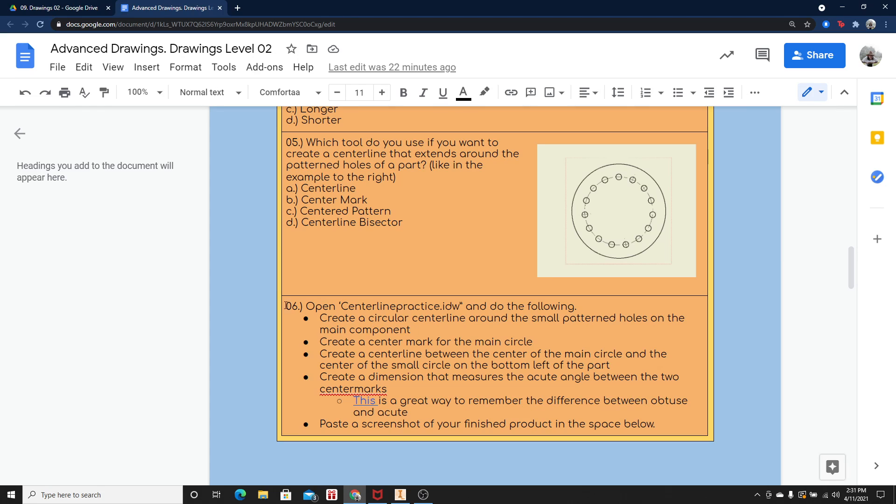
{"action": "left_click_drag", "start_coordinate": [303, 306], "coordinate": [578, 306]}
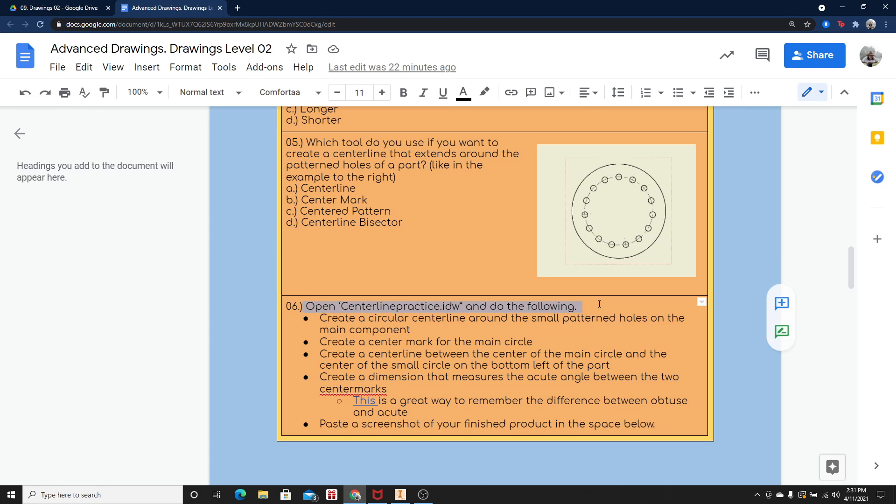
{"action": "left_click", "coordinate": [420, 496]}
{"action": "left_click", "coordinate": [422, 494]}
{"action": "left_click", "coordinate": [485, 248]}
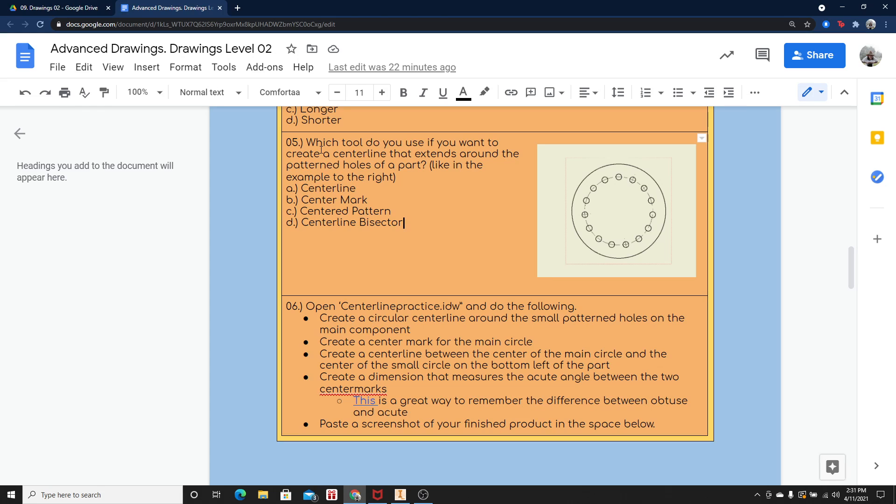
- Enlarge the quiz document to 200% to examine question 05's example picture, and restore the zoom to 100%
{"action": "left_click", "coordinate": [139, 93]}
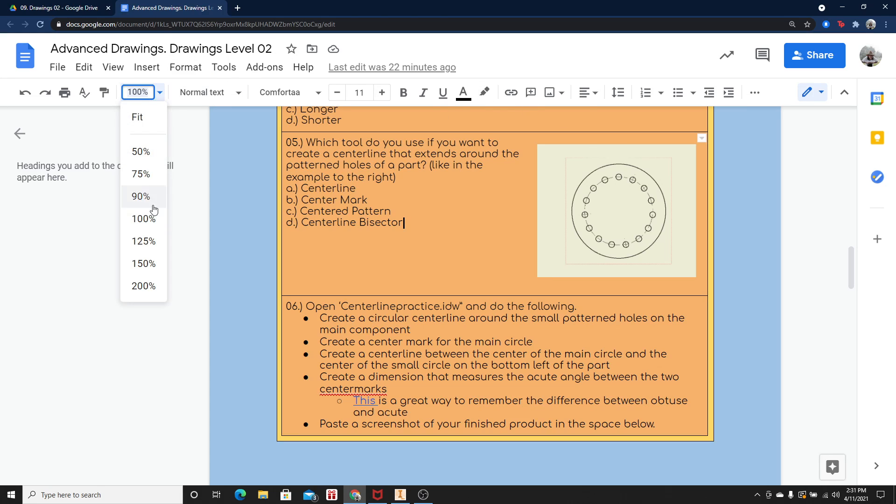
{"action": "left_click", "coordinate": [158, 284]}
{"action": "scroll", "coordinate": [494, 469], "scroll_direction": "right", "scroll_amount": 5}
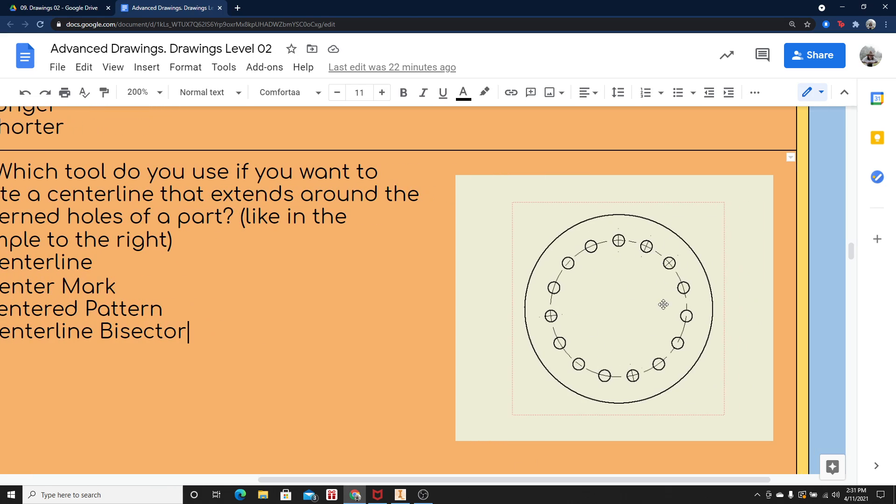
{"action": "left_click", "coordinate": [400, 501]}
{"action": "left_click", "coordinate": [400, 500]}
{"action": "left_click", "coordinate": [155, 92]}
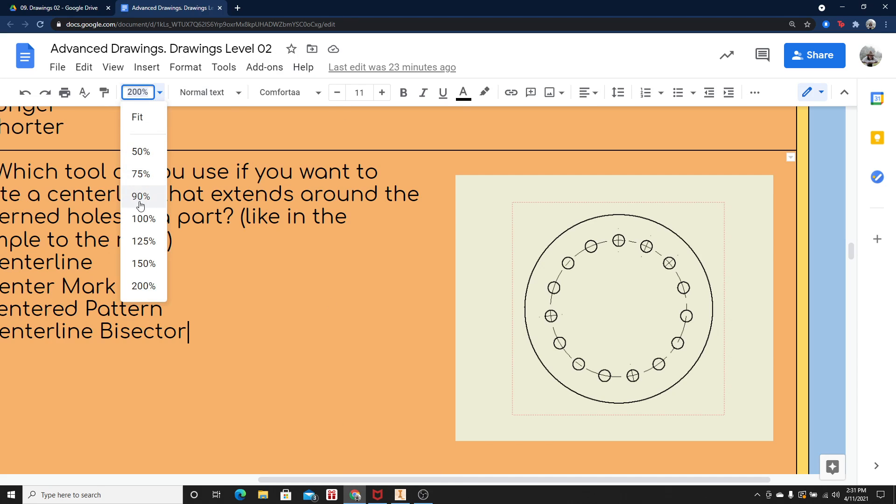
{"action": "left_click", "coordinate": [144, 218]}
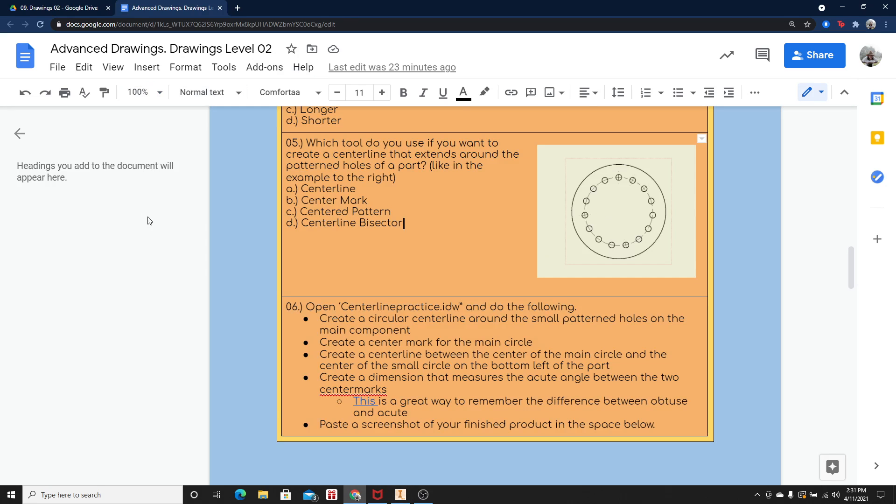
- Switch back to Inventor and delete the center mark from the wheel
{"action": "left_click", "coordinate": [398, 499]}
{"action": "right_click", "coordinate": [566, 222]}
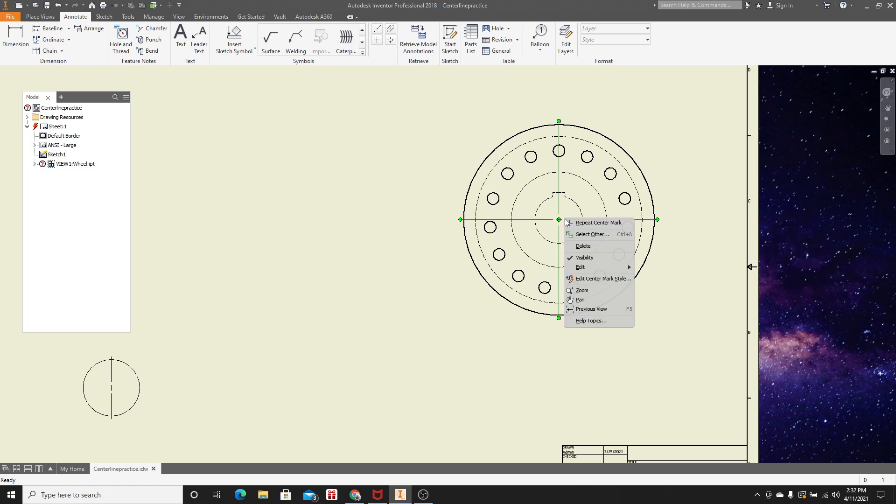
{"action": "left_click", "coordinate": [584, 246]}
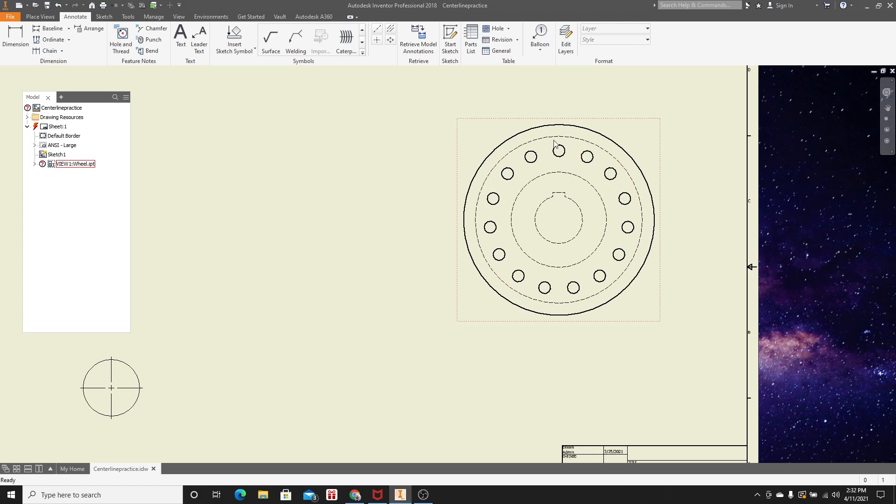
- Create a circular centerline through the wheel's patterned holes, going clockwise from the top hole and closing on it
{"action": "left_click", "coordinate": [378, 30]}
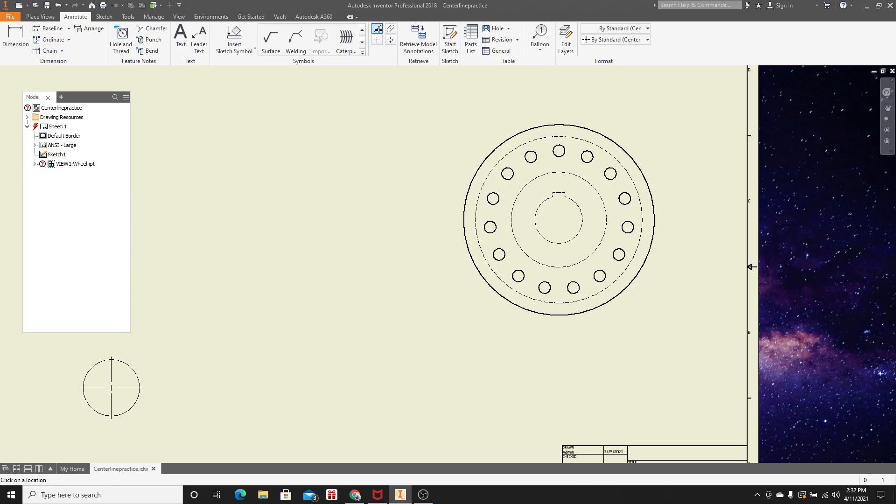
{"action": "left_click", "coordinate": [559, 151]}
{"action": "left_click", "coordinate": [588, 156]}
{"action": "left_click", "coordinate": [611, 174]}
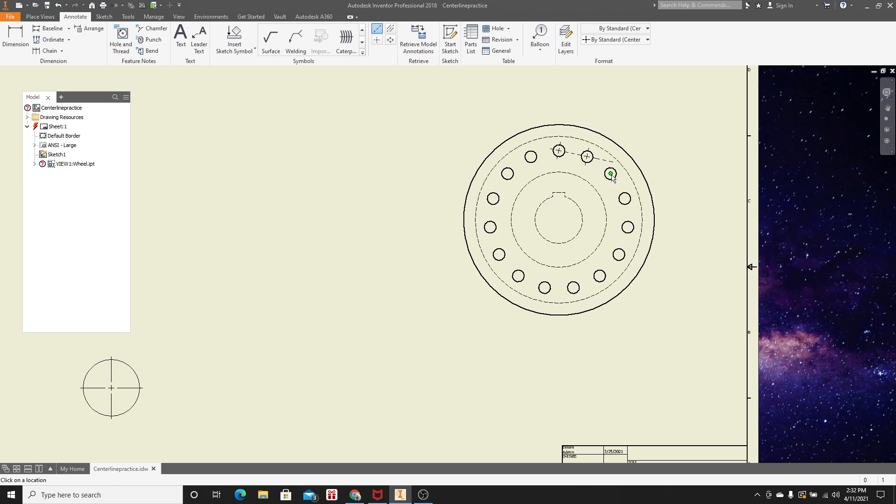
{"action": "left_click", "coordinate": [625, 199]}
{"action": "left_click", "coordinate": [628, 227]}
{"action": "left_click", "coordinate": [619, 254]}
{"action": "left_click", "coordinate": [599, 276]}
{"action": "left_click", "coordinate": [574, 287]}
{"action": "left_click", "coordinate": [545, 288]}
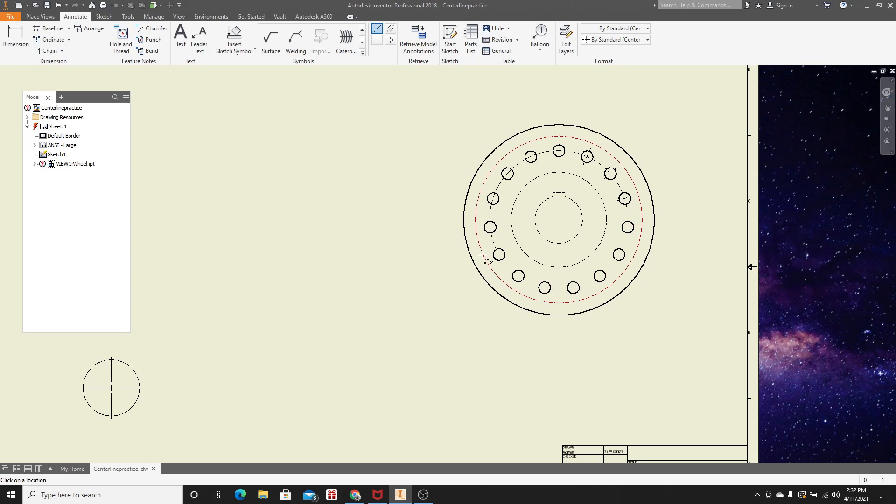
{"action": "left_click", "coordinate": [519, 277]}
{"action": "left_click", "coordinate": [490, 227]}
{"action": "left_click", "coordinate": [507, 174]}
{"action": "left_click", "coordinate": [530, 157]}
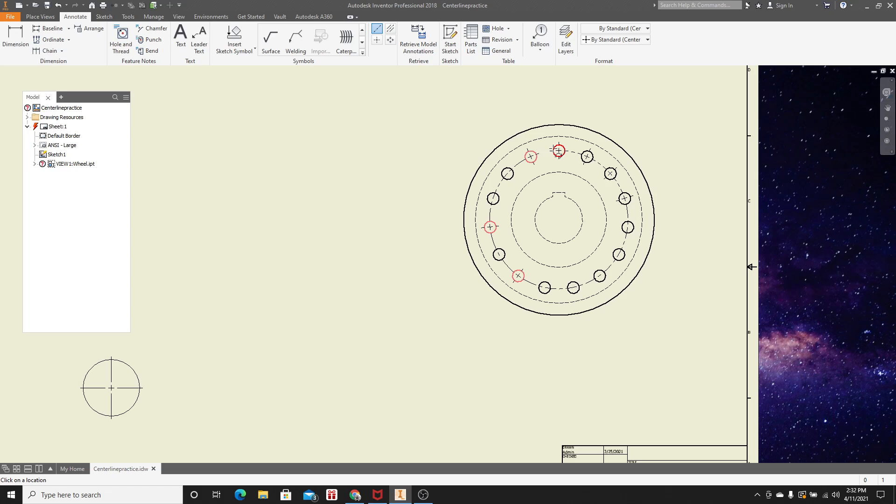
{"action": "left_click", "coordinate": [558, 150]}
{"action": "right_click", "coordinate": [552, 159]}
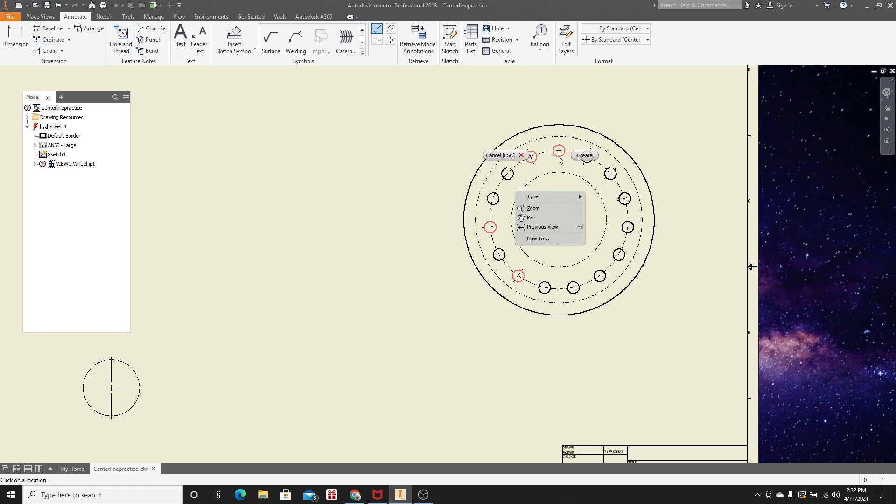
{"action": "left_click", "coordinate": [583, 156]}
- Undo the circular centerline around the wheel's patterned holes
{"action": "scroll", "coordinate": [558, 232], "scroll_direction": "up", "scroll_amount": 3}
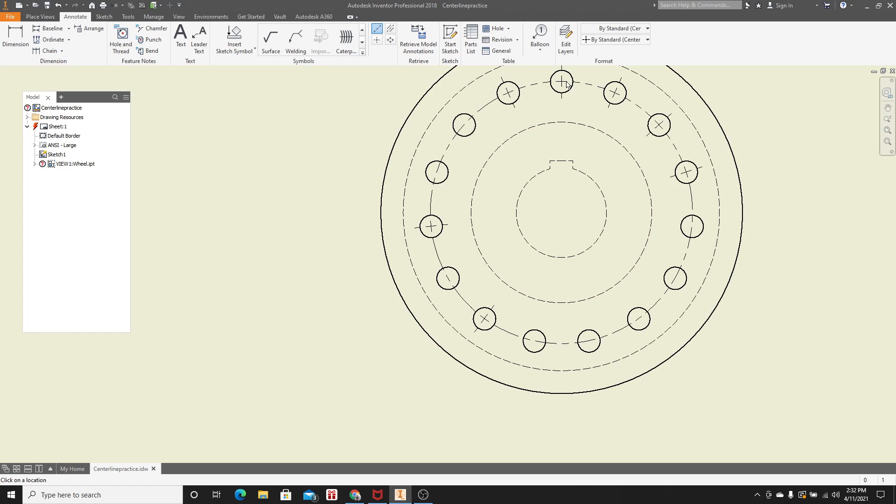
{"action": "middle_click_drag", "start_coordinate": [600, 178], "coordinate": [561, 207]}
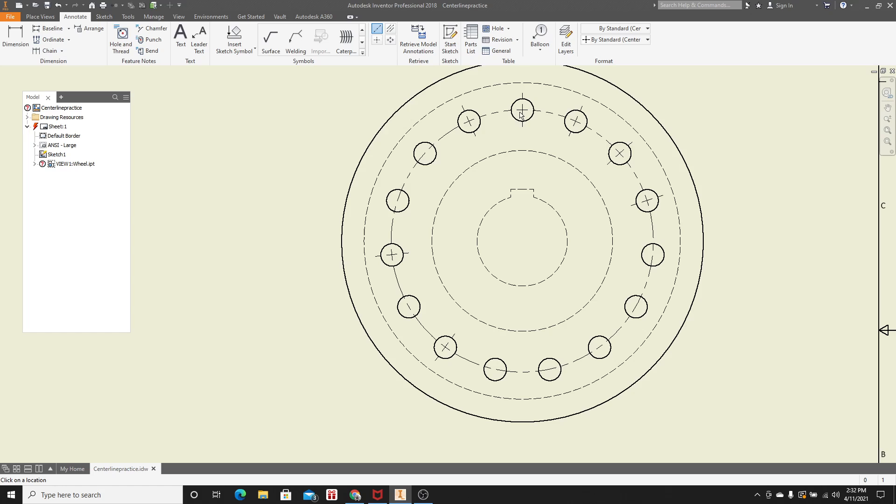
{"action": "left_click", "coordinate": [618, 154]}
{"action": "key", "text": "ctrl+z"}
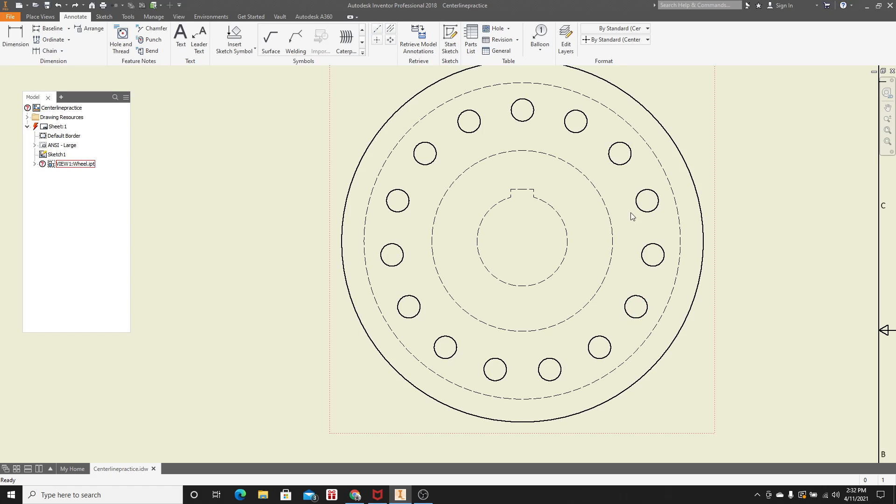
- Draw a centerline through the top hole, its right neighbour and the holes counterclockwise down to the bottom-left hole
{"action": "left_click", "coordinate": [379, 34]}
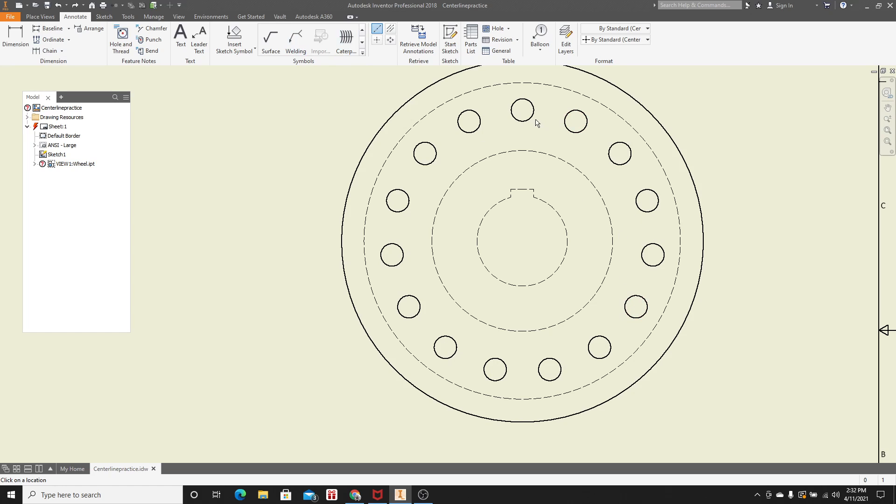
{"action": "left_click", "coordinate": [522, 110]}
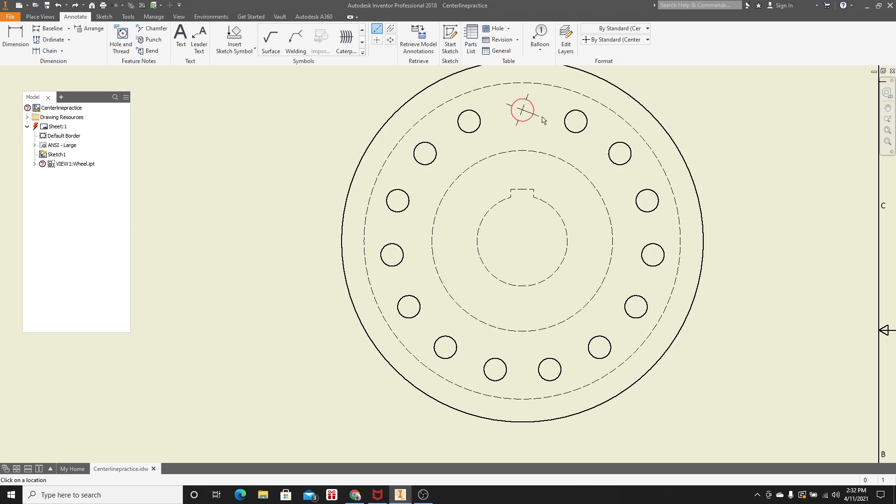
{"action": "left_click", "coordinate": [576, 121]}
{"action": "left_click", "coordinate": [469, 121]}
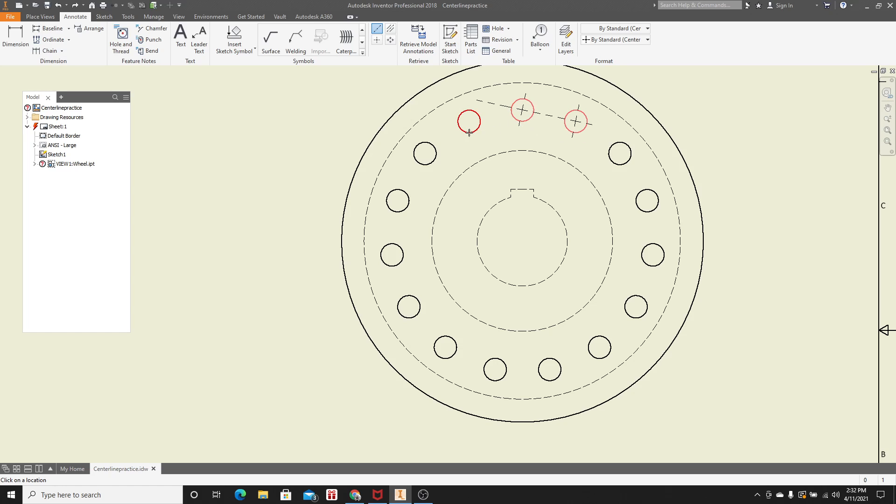
{"action": "left_click", "coordinate": [427, 164]}
{"action": "left_click", "coordinate": [398, 201]}
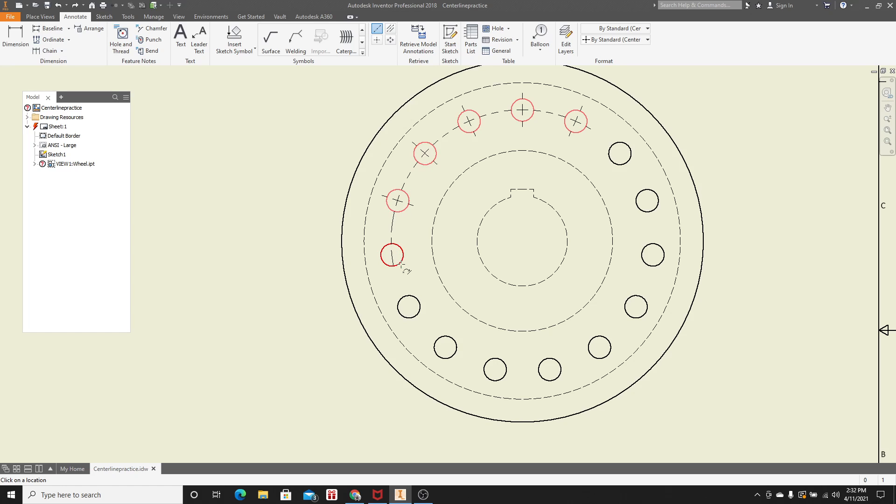
{"action": "left_click", "coordinate": [392, 254]}
{"action": "left_click", "coordinate": [409, 306]}
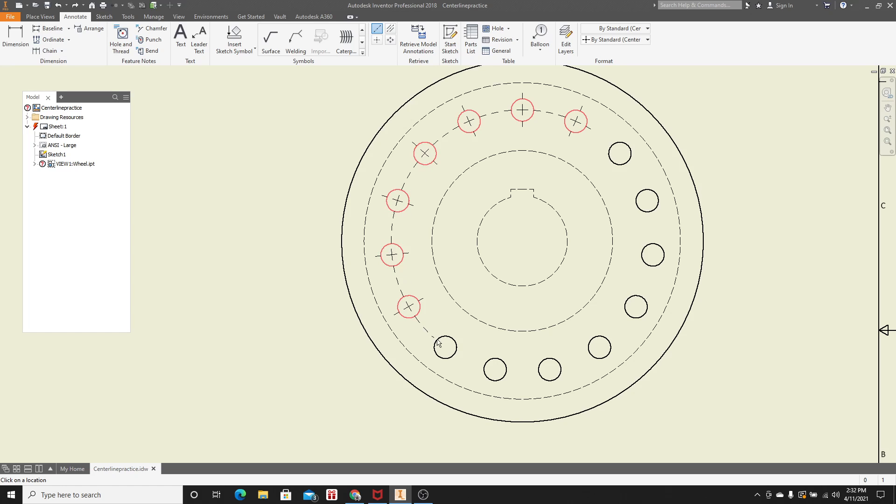
{"action": "left_click", "coordinate": [446, 347]}
{"action": "left_click", "coordinate": [490, 364]}
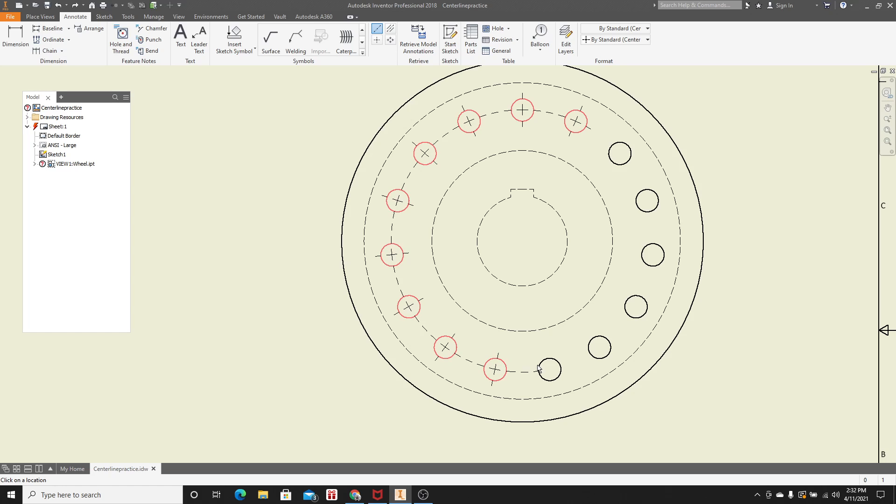
- Draw a centerline through the three patterned holes at the wheel's lower right, starting at the bottom-right hole
{"action": "left_click", "coordinate": [545, 369]}
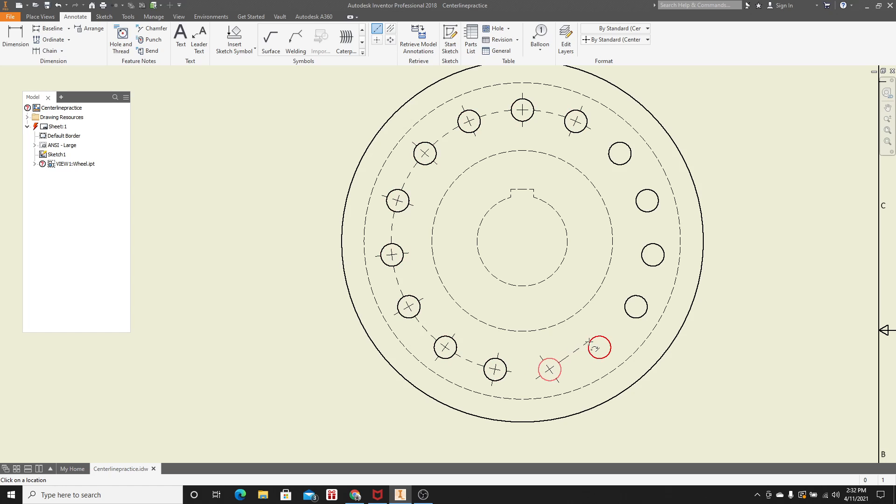
{"action": "left_click", "coordinate": [593, 348]}
{"action": "left_click", "coordinate": [634, 306]}
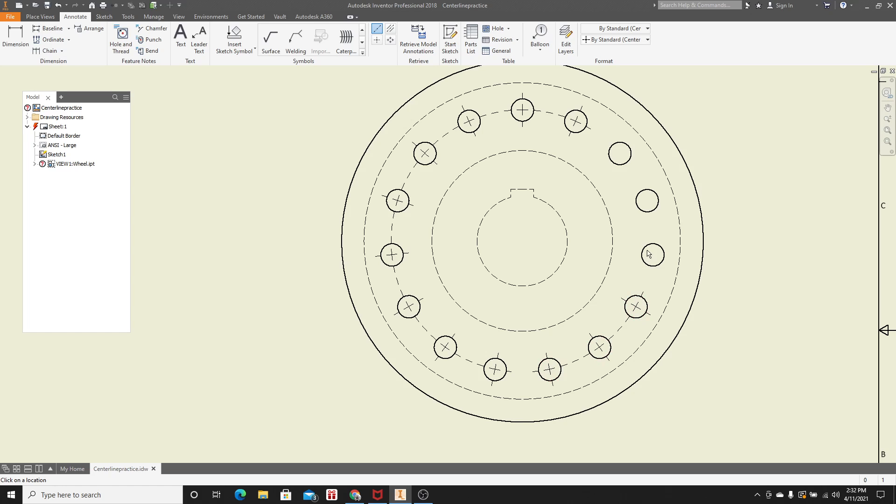
- Complete the circular centerline through the wheel's remaining right-hand holes, joining the existing segments, and finish the Centerline command
{"action": "left_click", "coordinate": [649, 254]}
{"action": "left_click", "coordinate": [645, 202]}
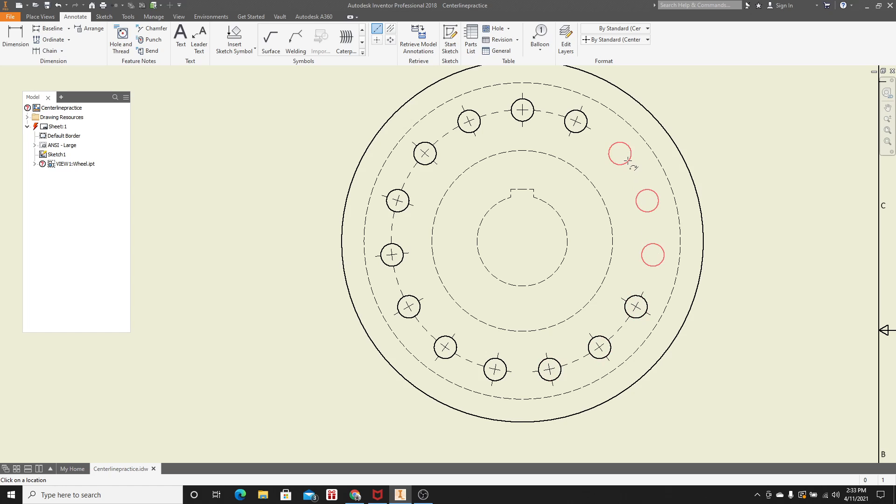
{"action": "left_click", "coordinate": [625, 159]}
{"action": "left_click", "coordinate": [583, 136]}
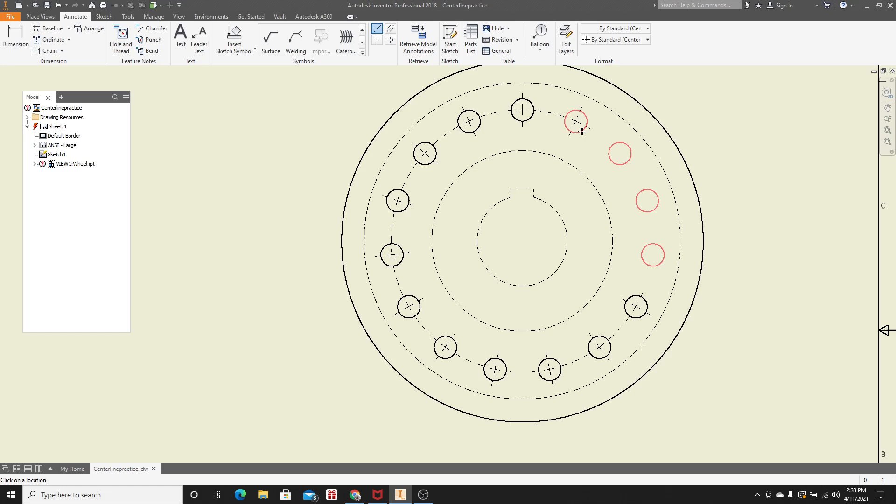
{"action": "left_click", "coordinate": [634, 320]}
{"action": "left_click", "coordinate": [609, 339]}
{"action": "left_click", "coordinate": [649, 264]}
{"action": "right_click", "coordinate": [602, 312]}
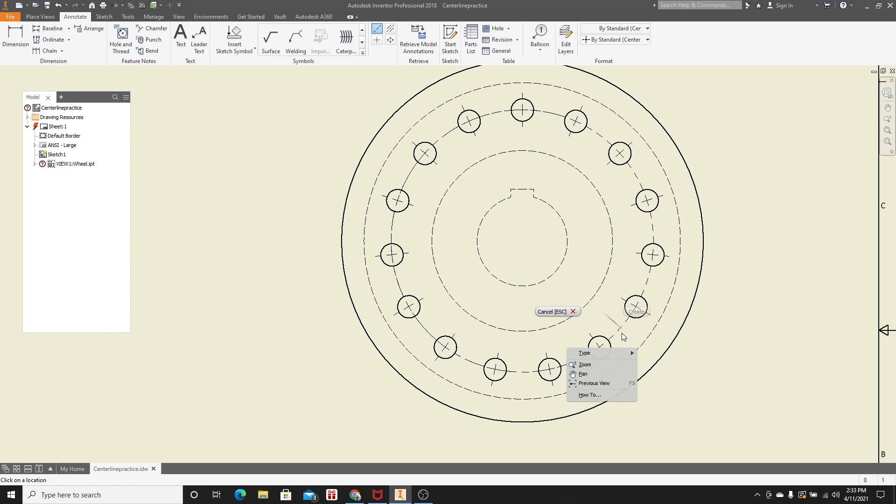
{"action": "left_click", "coordinate": [590, 298]}
{"action": "scroll", "coordinate": [597, 277], "scroll_direction": "up", "scroll_amount": 5}
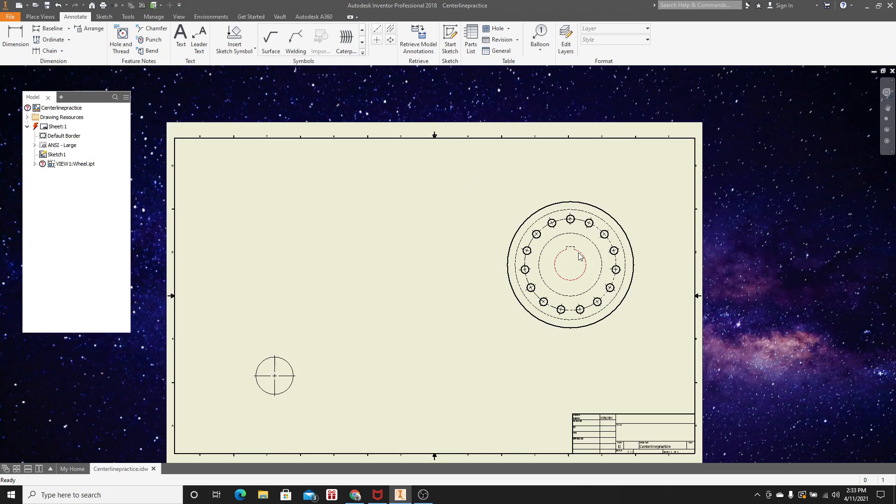
{"action": "scroll", "coordinate": [597, 280], "scroll_direction": "down", "scroll_amount": 3}
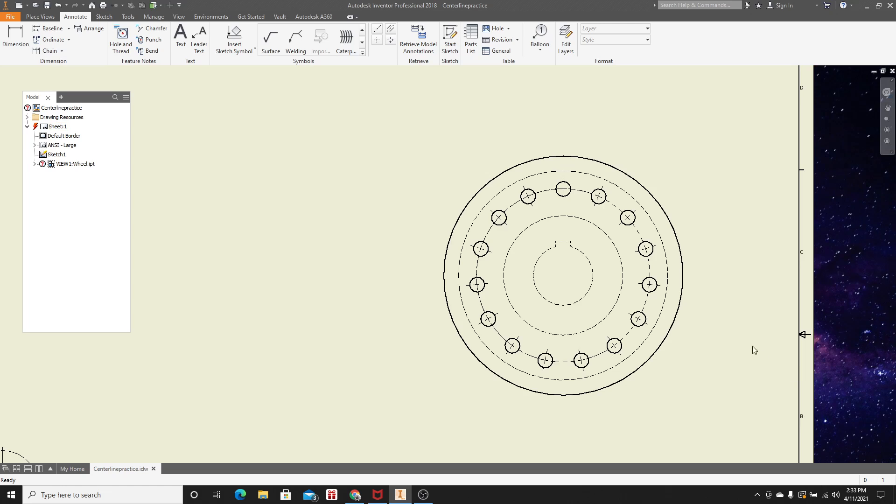
{"action": "scroll", "coordinate": [609, 323], "scroll_direction": "up", "scroll_amount": 3}
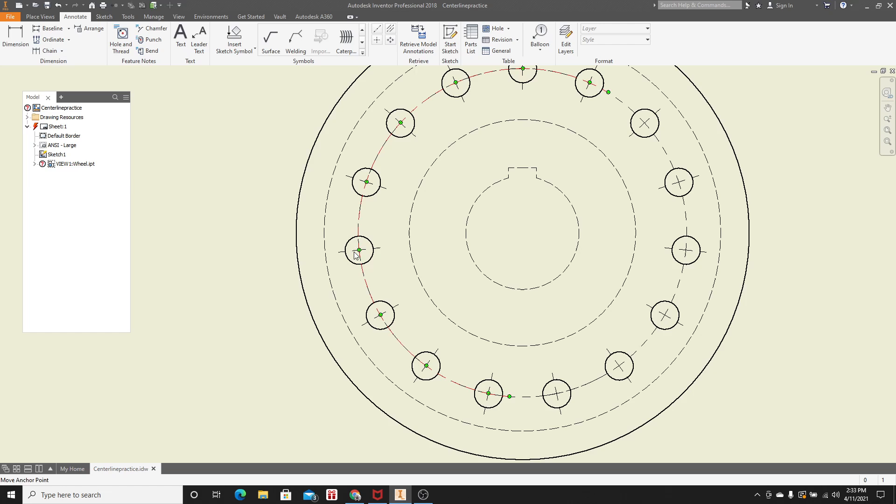
{"action": "scroll", "coordinate": [366, 182], "scroll_direction": "down", "scroll_amount": 3}
{"action": "middle_click_drag", "start_coordinate": [300, 261], "coordinate": [548, 262]}
{"action": "scroll", "coordinate": [548, 262], "scroll_direction": "down", "scroll_amount": 3}
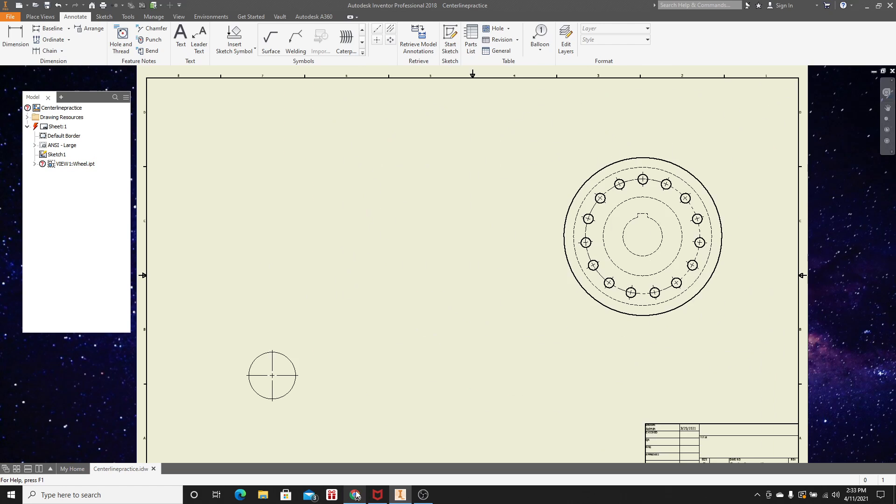
- Switch to the Google Docs quiz and review question 05 and the Centerlinepractice.idw instructions in question 06
{"action": "mouse_move", "coordinate": [356, 495]}
{"action": "left_click", "coordinate": [379, 451]}
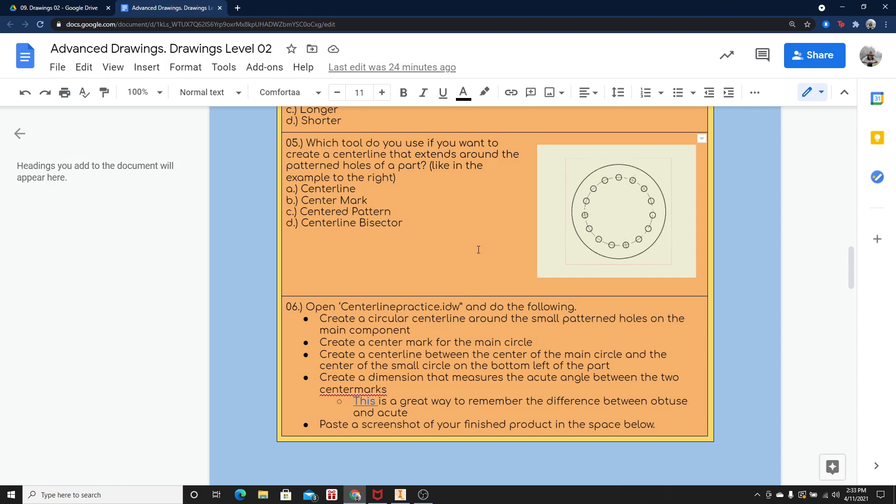
{"action": "double_click", "coordinate": [353, 189]}
{"action": "left_click", "coordinate": [374, 190]}
{"action": "scroll", "coordinate": [382, 202], "scroll_direction": "down", "scroll_amount": 3}
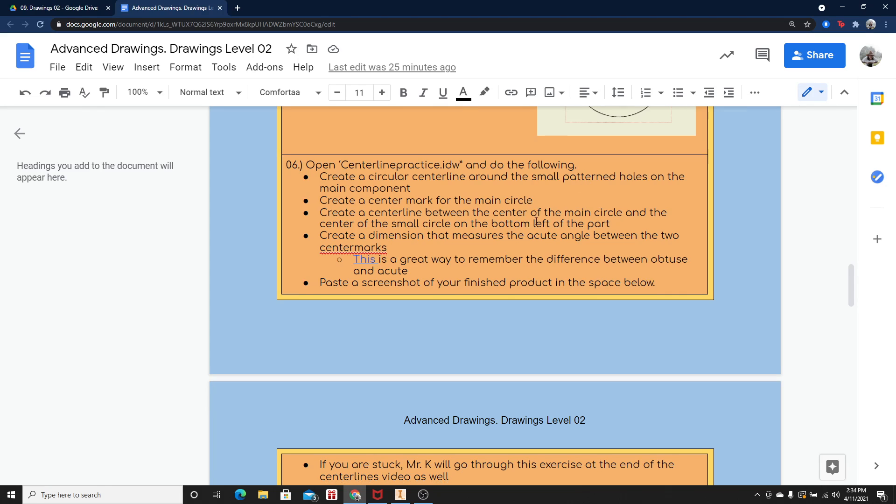
{"action": "scroll", "coordinate": [532, 228], "scroll_direction": "down", "scroll_amount": 1}
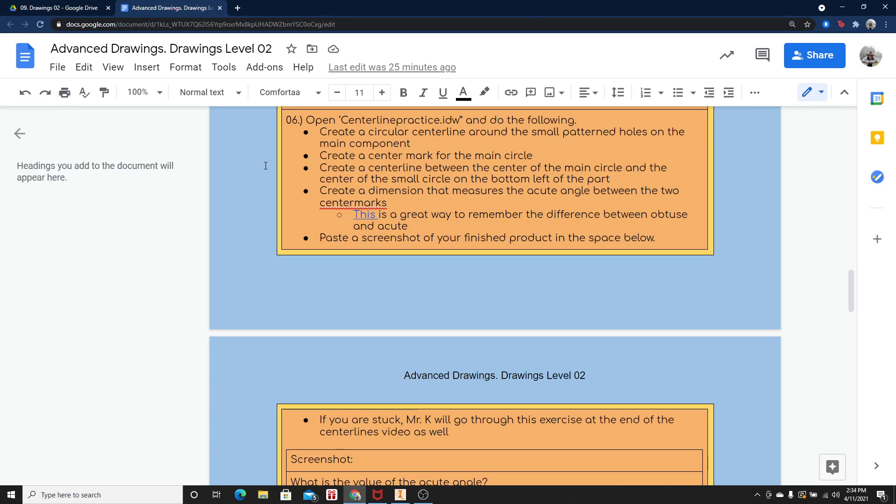
- Switch to Inventor and undo the circular centerline through the wheel's holes and the small circle's center mark
{"action": "left_click", "coordinate": [400, 494]}
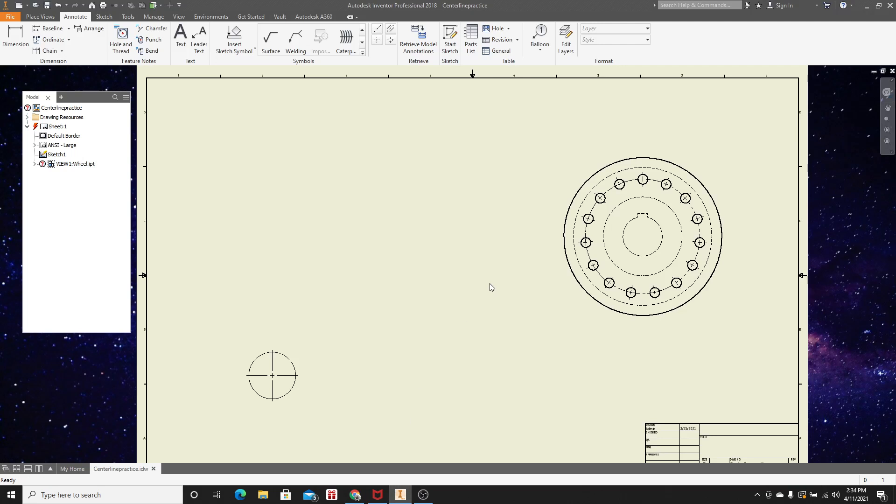
{"action": "key", "text": "ctrl+z"}
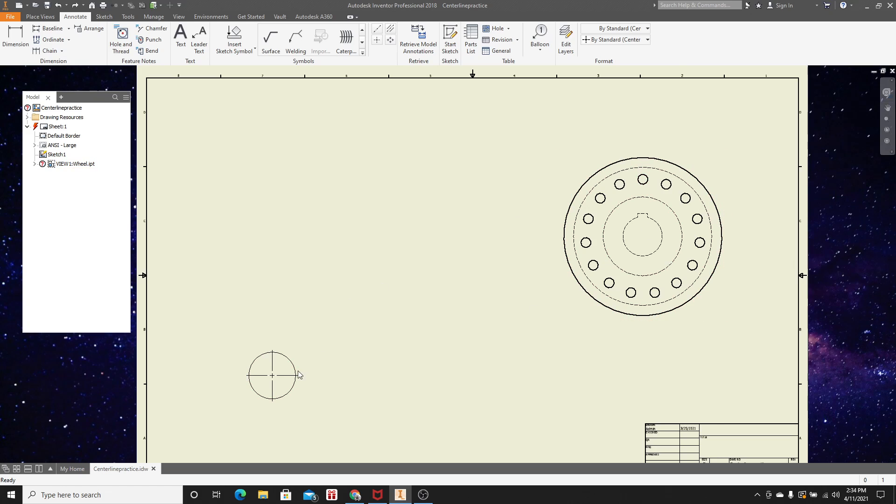
{"action": "key", "text": "ctrl+z"}
- Switch to the Google Docs quiz and highlight question 06's instruction about the circular centerline around the patterned holes
{"action": "left_click", "coordinate": [355, 495]}
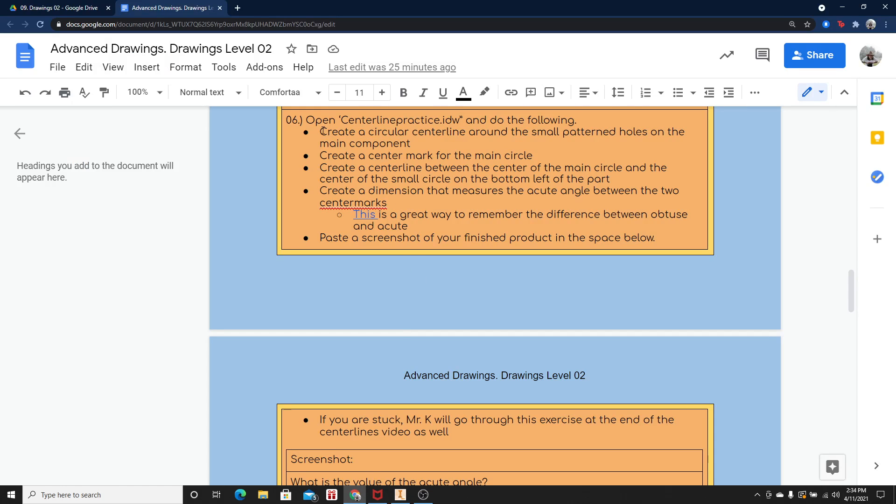
{"action": "left_click_drag", "start_coordinate": [321, 132], "coordinate": [419, 143]}
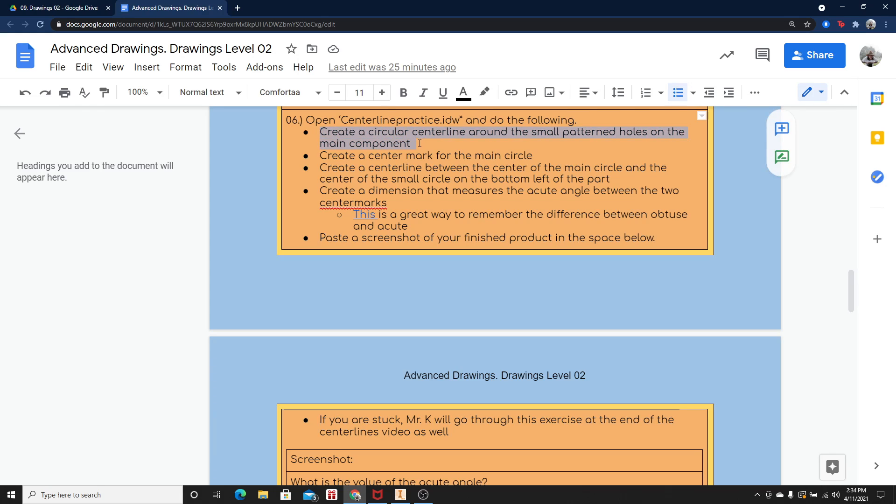
{"action": "left_click", "coordinate": [419, 144]}
- Switch to Inventor and create a circular centerline through six of the wheel's patterned holes, clockwise from the top hole
{"action": "left_click", "coordinate": [400, 495]}
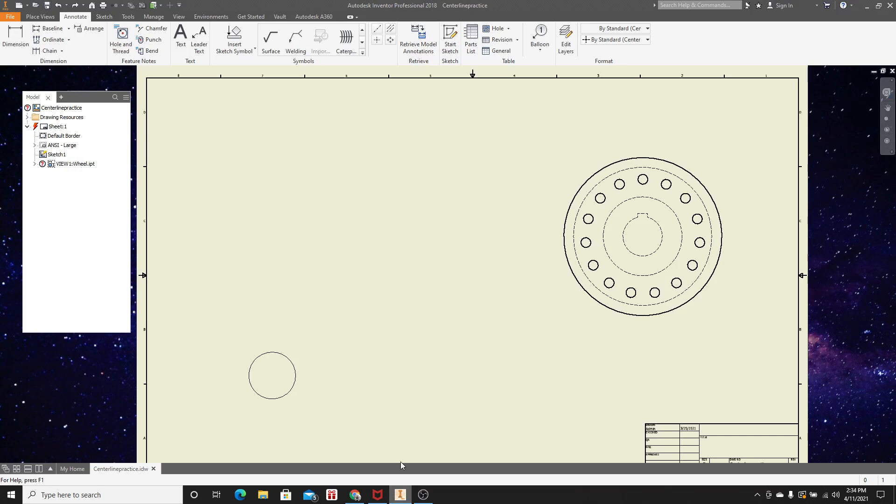
{"action": "scroll", "coordinate": [501, 167], "scroll_direction": "down", "scroll_amount": 4}
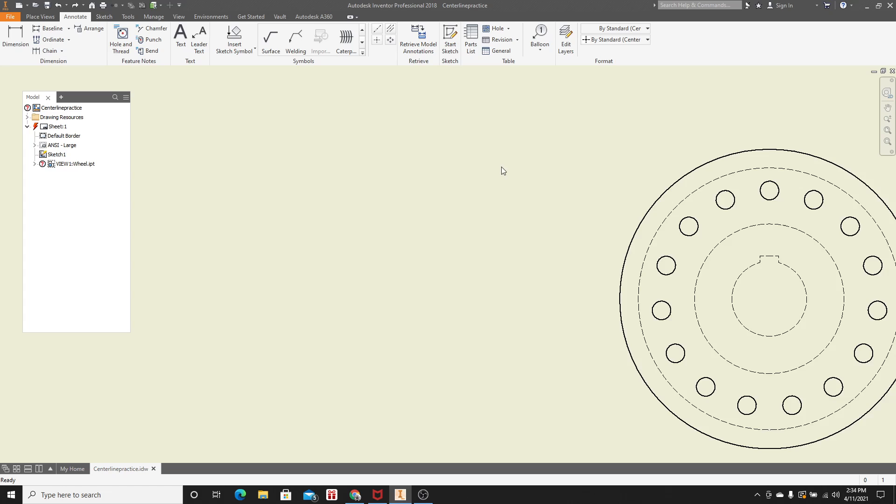
{"action": "left_click", "coordinate": [378, 30]}
{"action": "left_click", "coordinate": [605, 160]}
{"action": "left_click", "coordinate": [648, 170]}
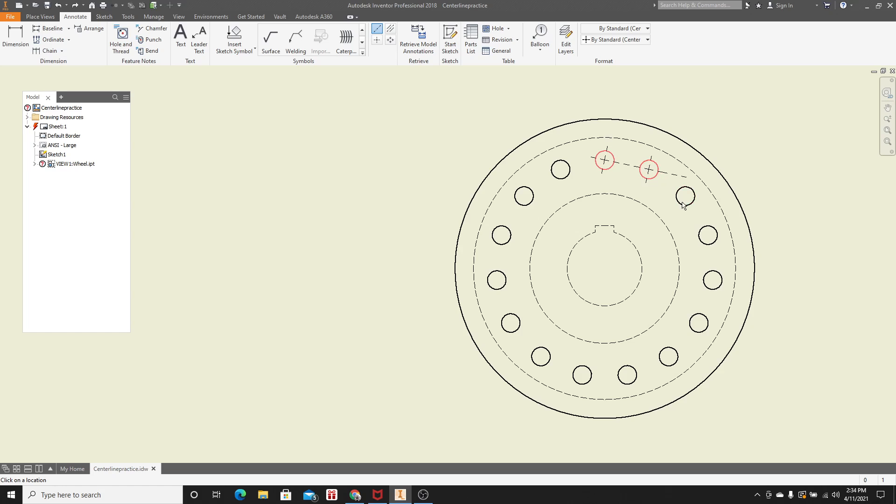
{"action": "left_click", "coordinate": [685, 197]}
{"action": "left_click", "coordinate": [701, 239]}
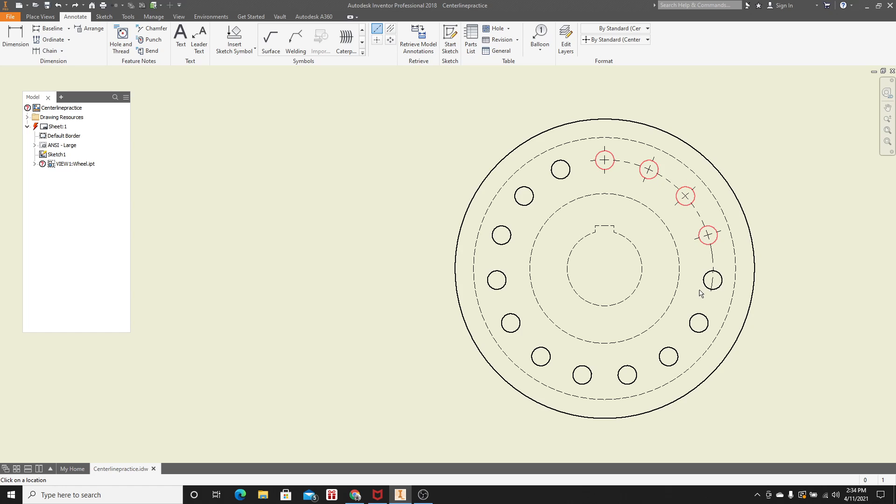
{"action": "left_click", "coordinate": [711, 281]}
{"action": "left_click", "coordinate": [703, 316]}
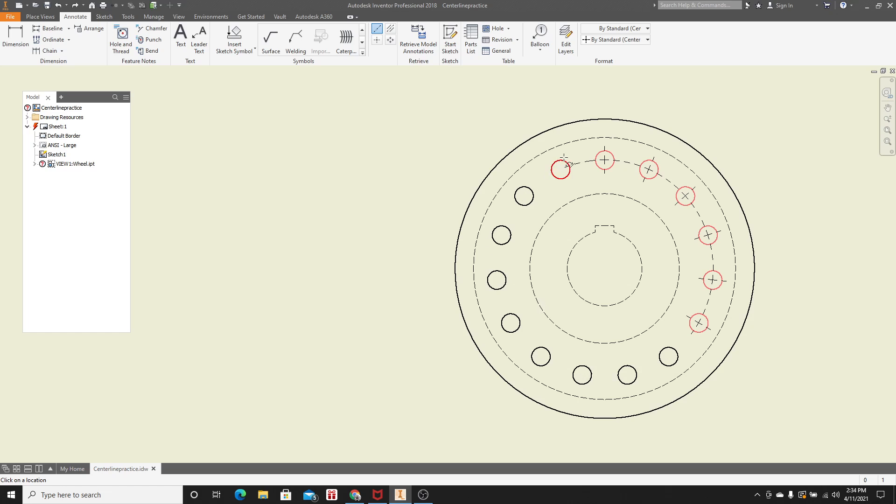
{"action": "right_click", "coordinate": [541, 193]}
{"action": "left_click", "coordinate": [605, 157]}
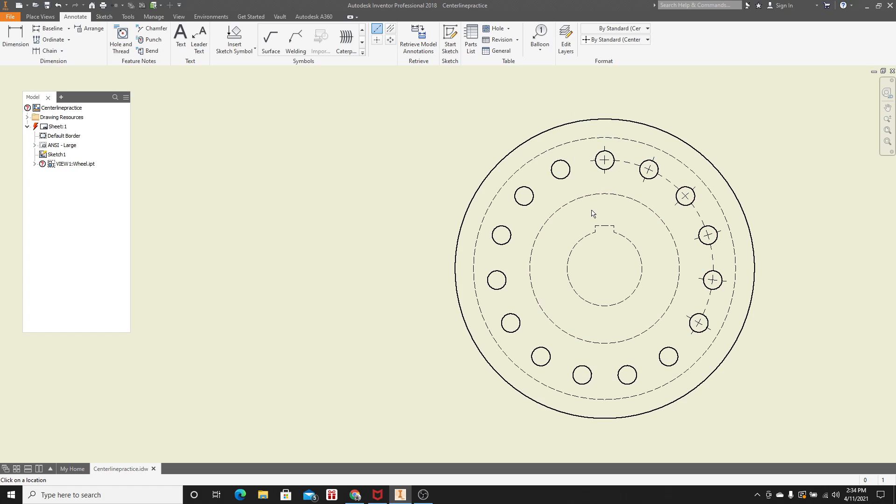
- Switch to the Google Docs quiz and highlight question 06's instruction about the center mark for the main circle
{"action": "scroll", "coordinate": [660, 312], "scroll_direction": "down", "scroll_amount": 5}
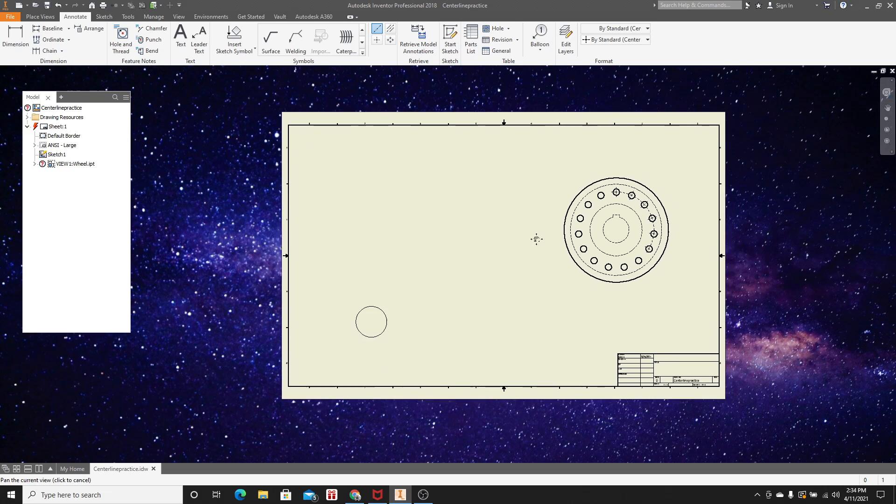
{"action": "left_click", "coordinate": [353, 496]}
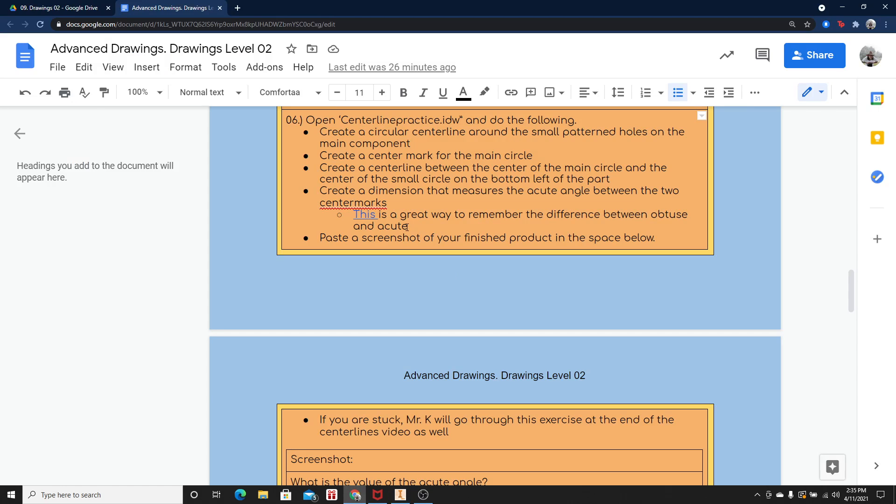
{"action": "left_click_drag", "start_coordinate": [319, 157], "coordinate": [535, 156]}
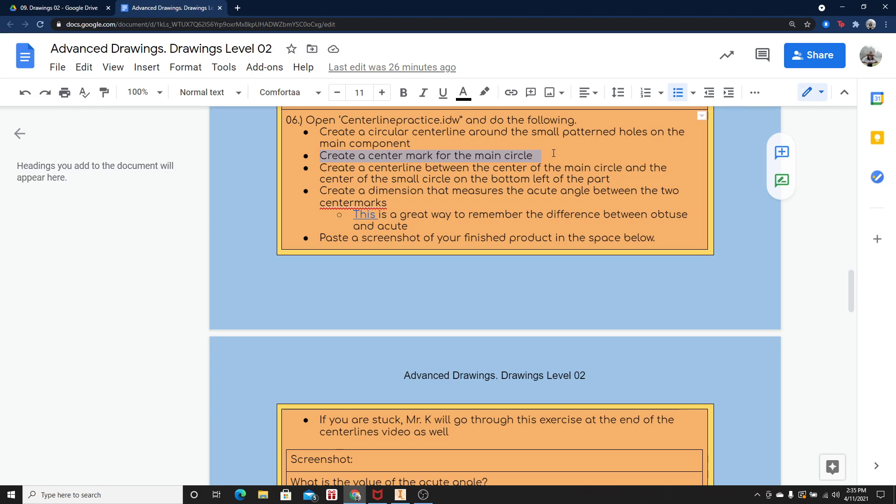
{"action": "left_click", "coordinate": [498, 301]}
- Switch to Inventor, add a center mark to the wheel's main outer circle and finish the Center Mark command
{"action": "left_click", "coordinate": [400, 494]}
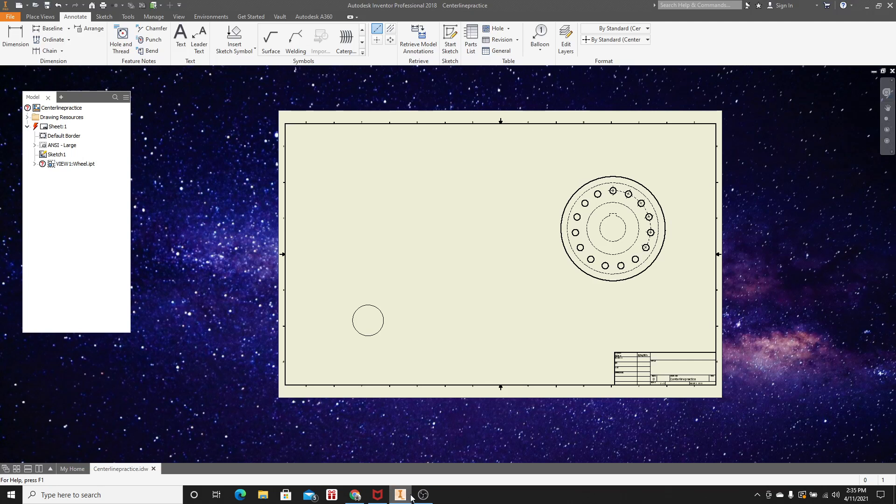
{"action": "left_click", "coordinate": [377, 39]}
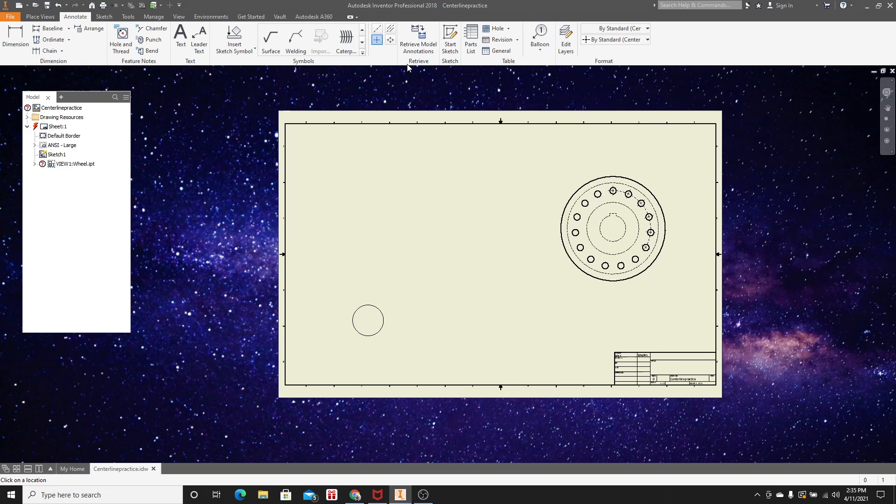
{"action": "left_click", "coordinate": [590, 192]}
{"action": "scroll", "coordinate": [626, 252], "scroll_direction": "up", "scroll_amount": 5}
{"action": "scroll", "coordinate": [579, 247], "scroll_direction": "down", "scroll_amount": 6}
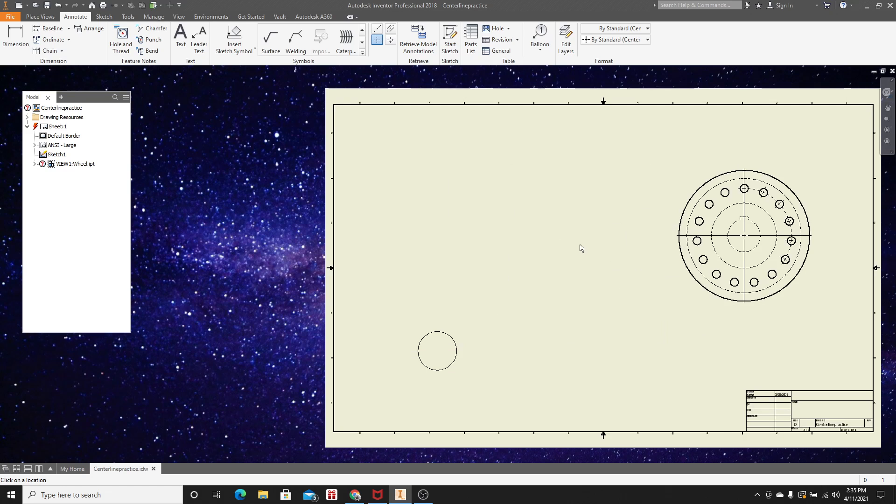
{"action": "right_click", "coordinate": [582, 244]}
{"action": "left_click", "coordinate": [618, 244]}
{"action": "middle_click_drag", "start_coordinate": [650, 245], "coordinate": [515, 231]}
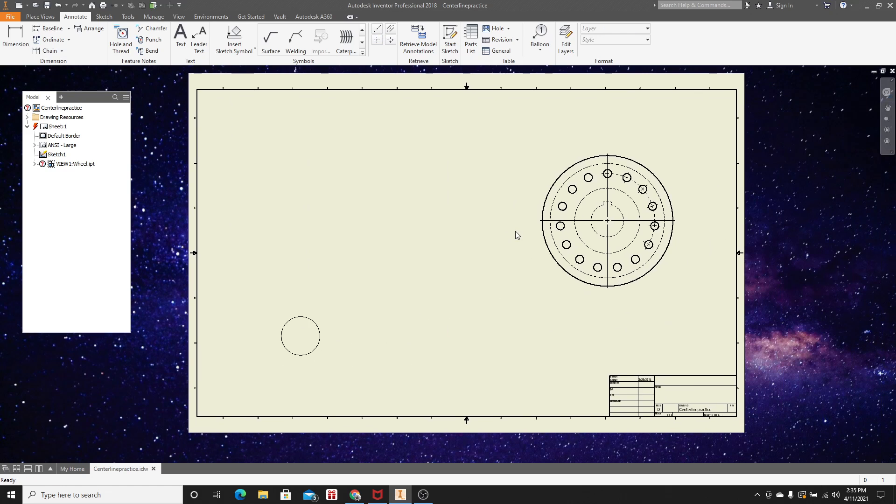
- Switch to the Google Docs quiz and highlight question 06's instruction about the centerline between the main and small circles
{"action": "scroll", "coordinate": [516, 231], "scroll_direction": "down", "scroll_amount": 6}
{"action": "scroll", "coordinate": [511, 229], "scroll_direction": "up", "scroll_amount": 5}
{"action": "left_click", "coordinate": [355, 494]}
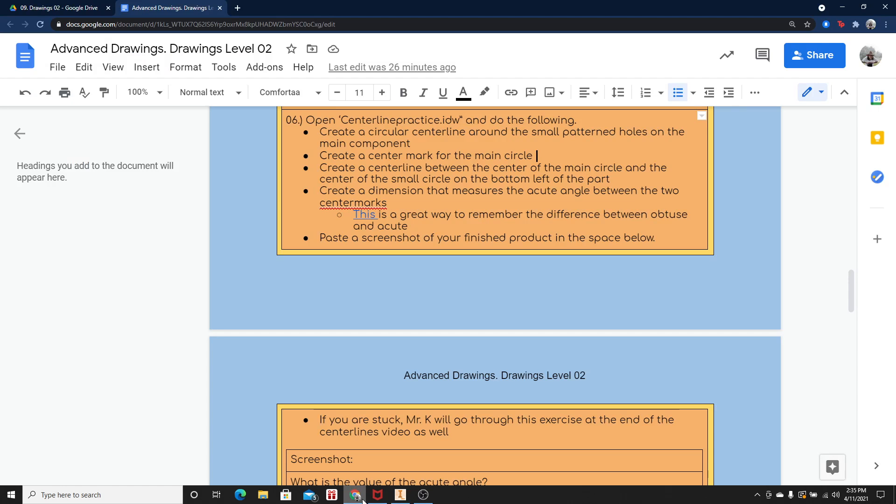
{"action": "left_click_drag", "start_coordinate": [335, 170], "coordinate": [627, 176]}
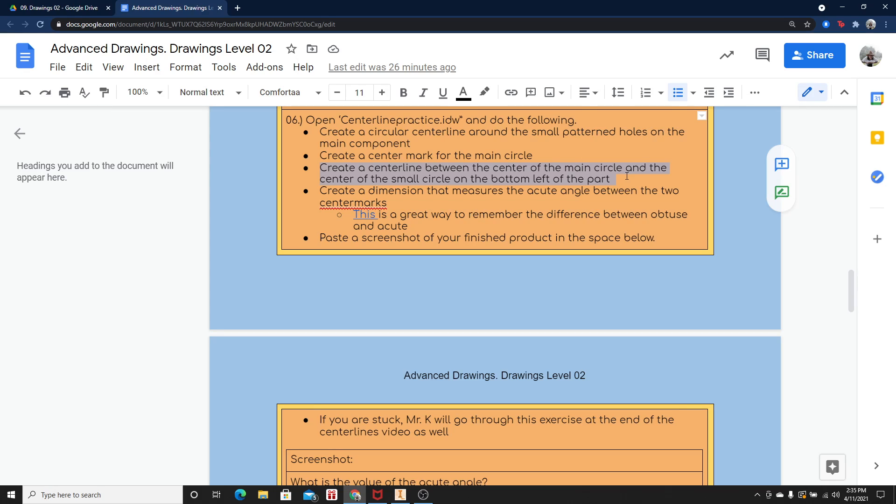
- Switch to Inventor and create a centerline from the center of the wheel's outer circle to the small circle's center
{"action": "left_click", "coordinate": [407, 498]}
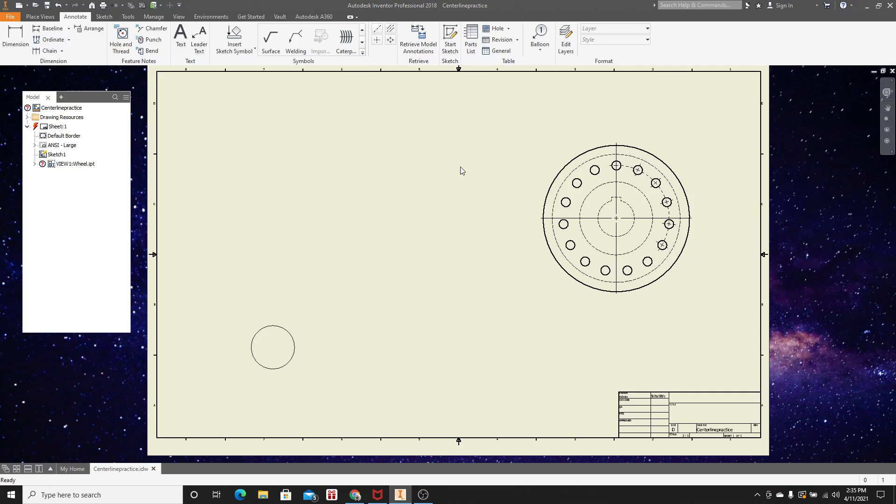
{"action": "left_click", "coordinate": [376, 28]}
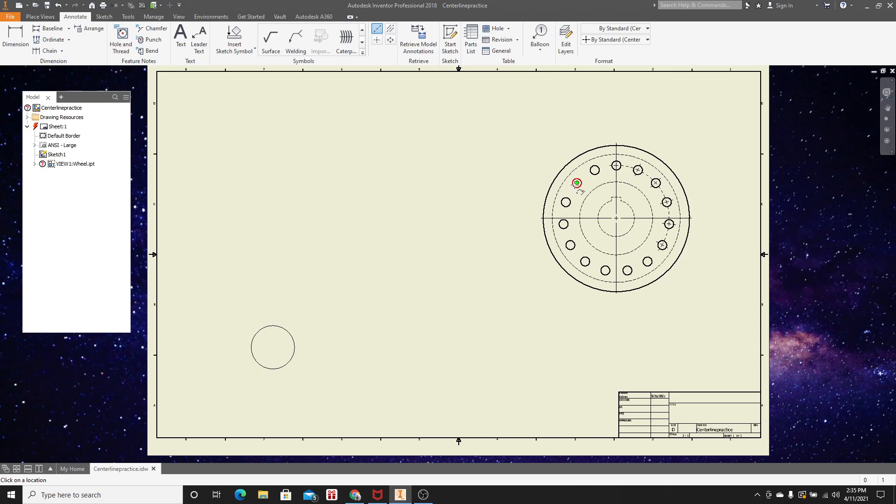
{"action": "left_click", "coordinate": [549, 188]}
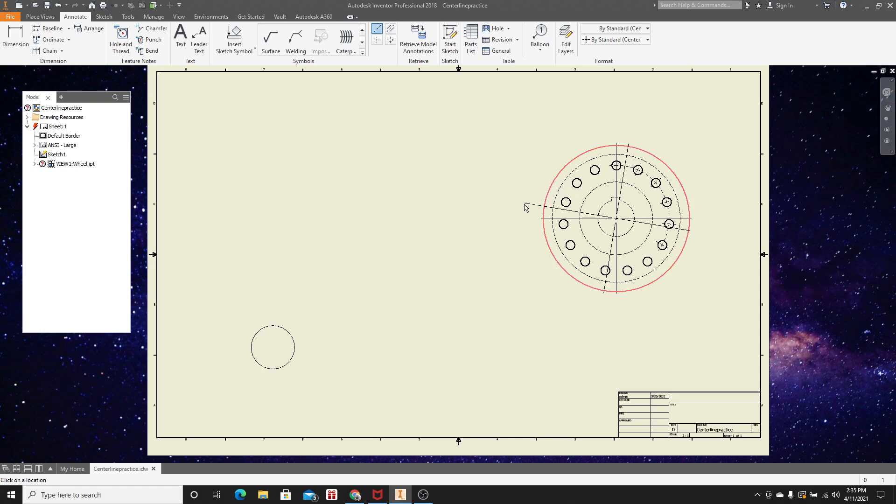
{"action": "left_click", "coordinate": [291, 335]}
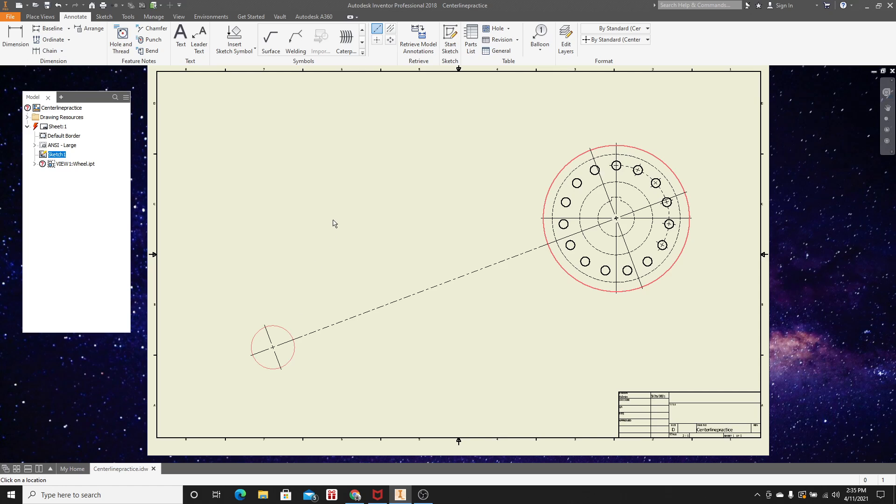
{"action": "right_click", "coordinate": [334, 224]}
{"action": "left_click", "coordinate": [367, 195]}
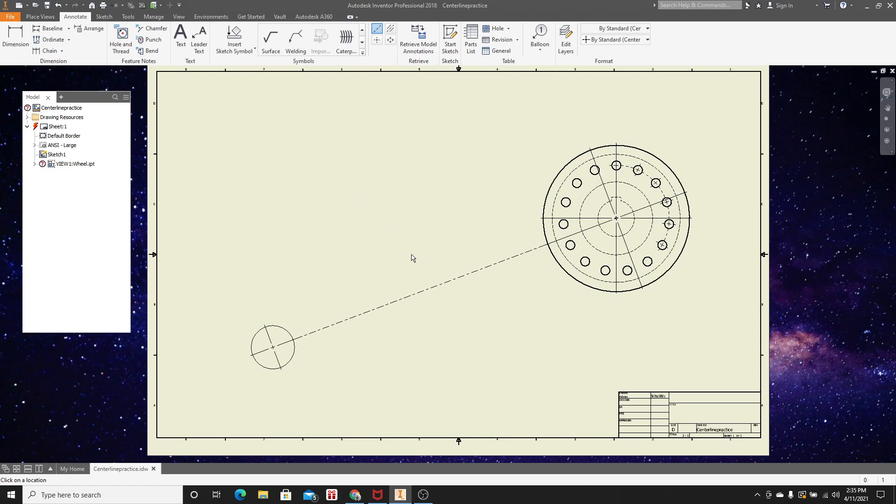
- Switch to the Google Docs quiz and review the acute angle dimension and screenshot instructions in question 06
{"action": "left_click", "coordinate": [363, 498]}
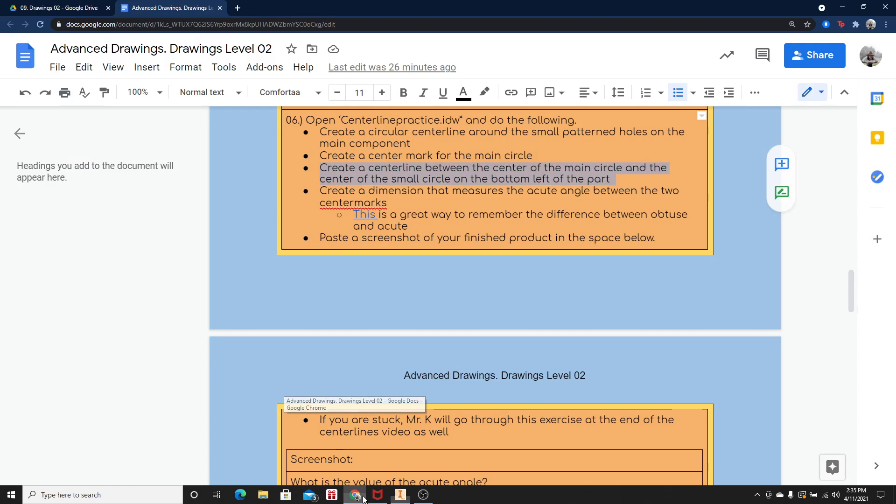
{"action": "left_click", "coordinate": [547, 200]}
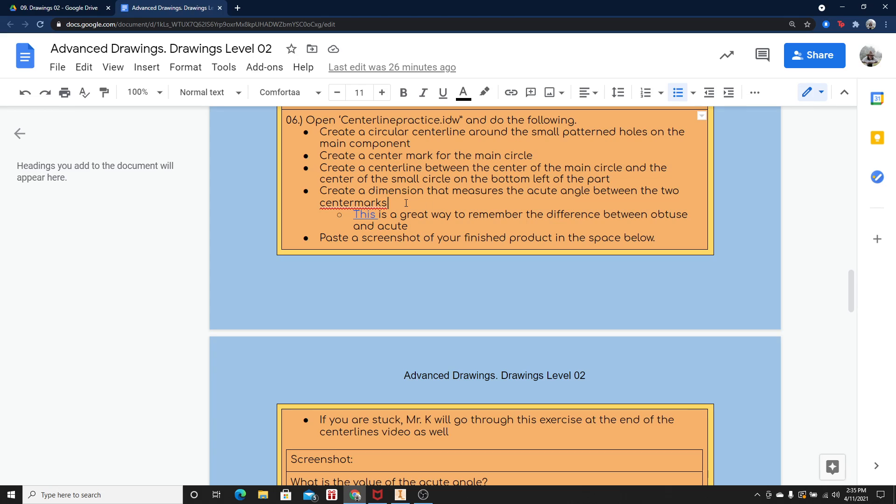
{"action": "left_click_drag", "start_coordinate": [406, 202], "coordinate": [317, 193]}
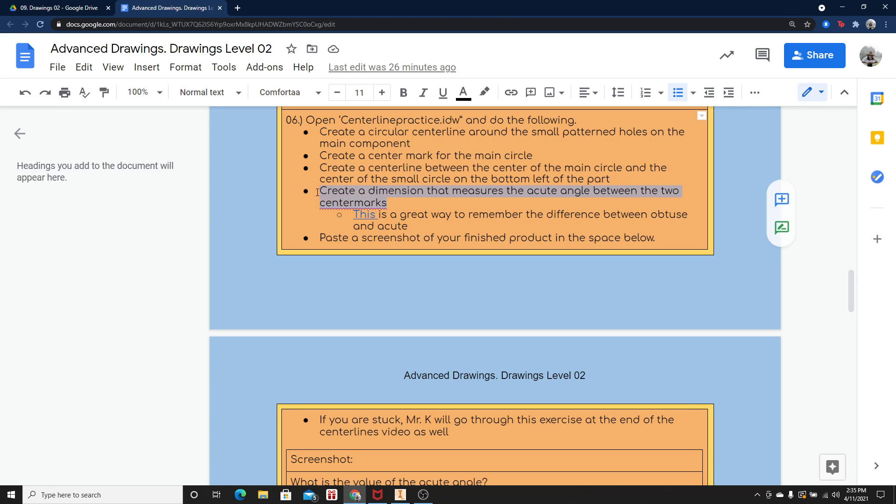
{"action": "left_click", "coordinate": [486, 219]}
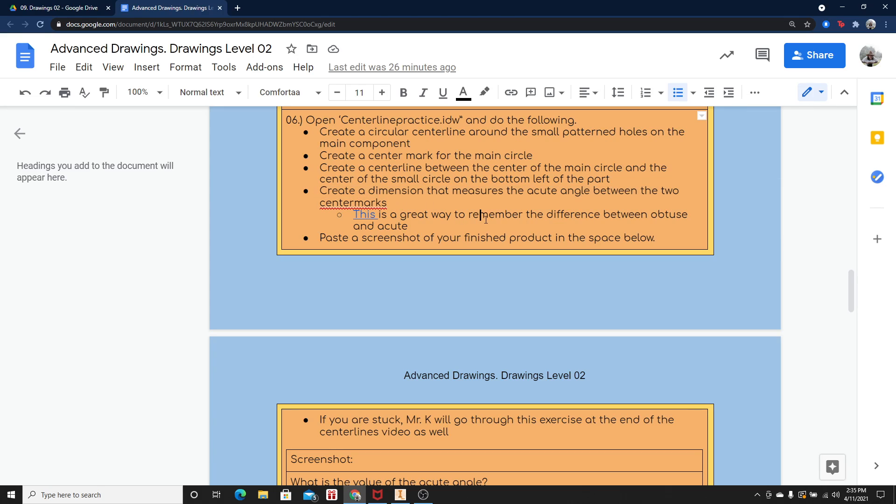
{"action": "double_click", "coordinate": [577, 195]}
{"action": "double_click", "coordinate": [540, 195]}
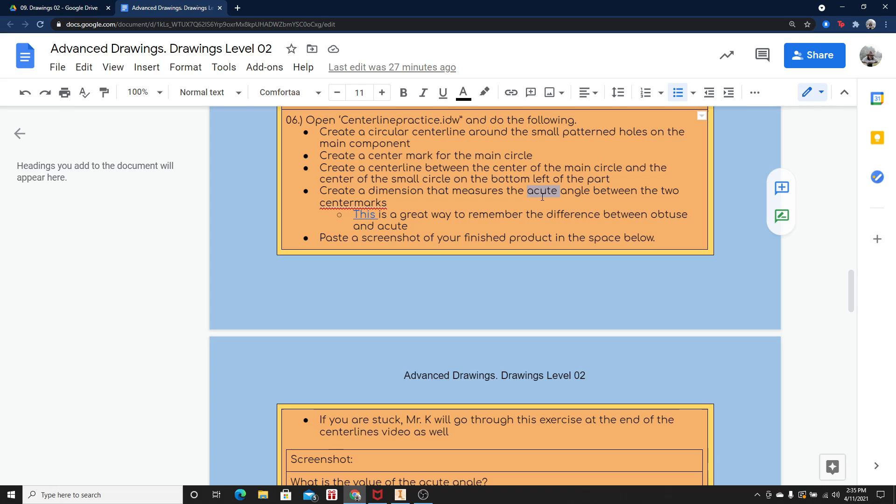
{"action": "left_click", "coordinate": [601, 239]}
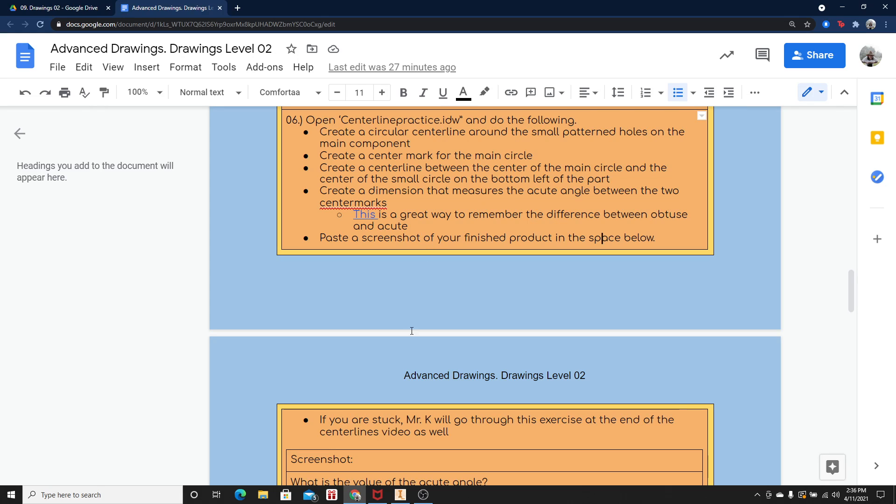
- Switch to Inventor and examine the angles between the wheel's center mark and the centerline running to the small circle
{"action": "left_click", "coordinate": [410, 496]}
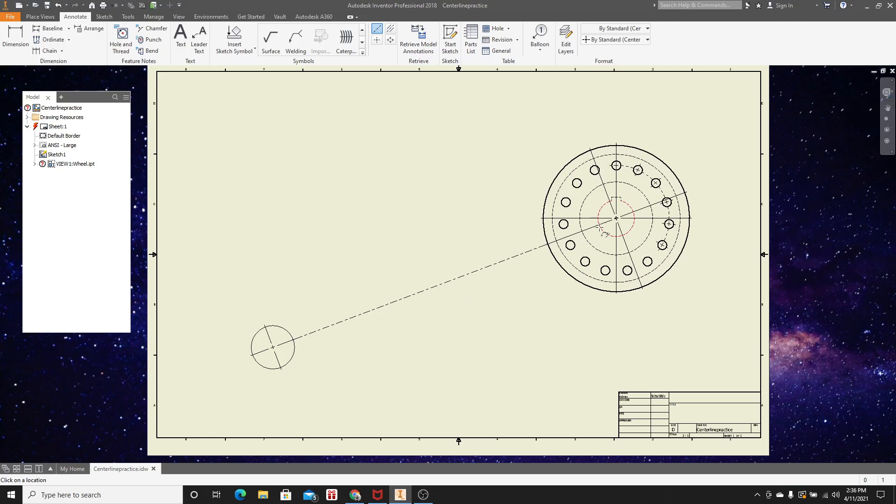
{"action": "scroll", "coordinate": [602, 227], "scroll_direction": "up", "scroll_amount": 5}
{"action": "mouse_move", "coordinate": [538, 253]}
{"action": "middle_mouse_down"}
{"action": "mouse_move", "coordinate": [477, 288]}
{"action": "mouse_move", "coordinate": [607, 191]}
{"action": "mouse_move", "coordinate": [446, 293]}
{"action": "middle_mouse_up"}
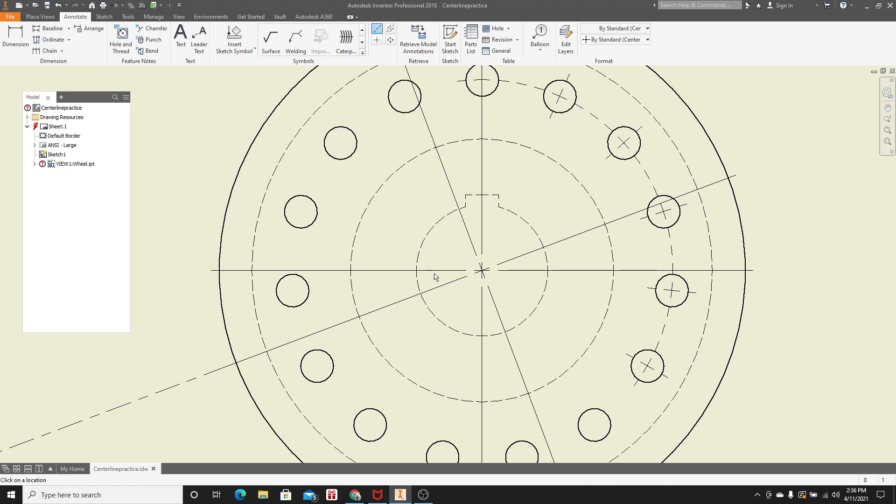
{"action": "scroll", "coordinate": [512, 246], "scroll_direction": "down", "scroll_amount": 3}
{"action": "middle_click_drag", "start_coordinate": [566, 256], "coordinate": [555, 264]}
{"action": "scroll", "coordinate": [556, 264], "scroll_direction": "up", "scroll_amount": 3}
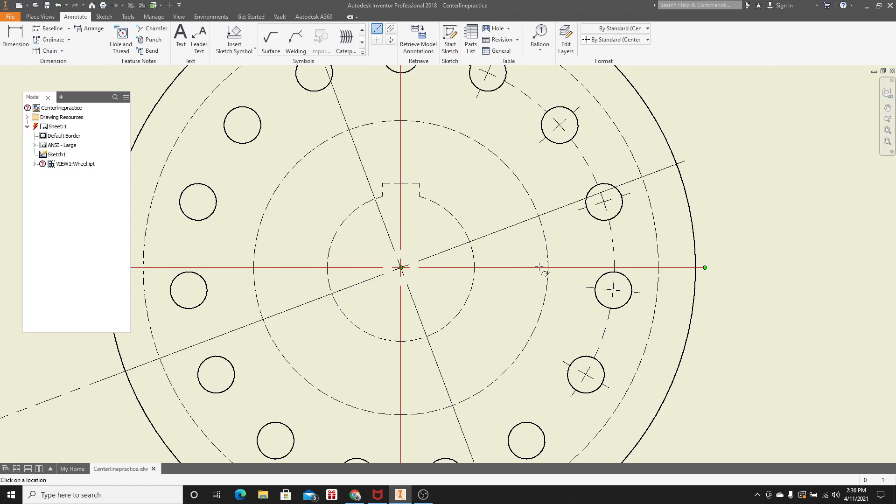
{"action": "middle_click_drag", "start_coordinate": [292, 286], "coordinate": [313, 277]}
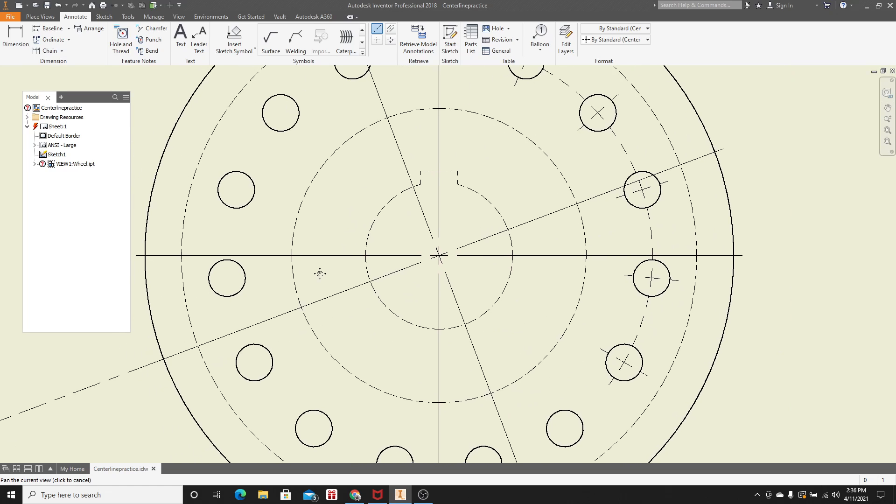
{"action": "scroll", "coordinate": [358, 274], "scroll_direction": "down", "scroll_amount": 3}
{"action": "scroll", "coordinate": [358, 274], "scroll_direction": "up", "scroll_amount": 2}
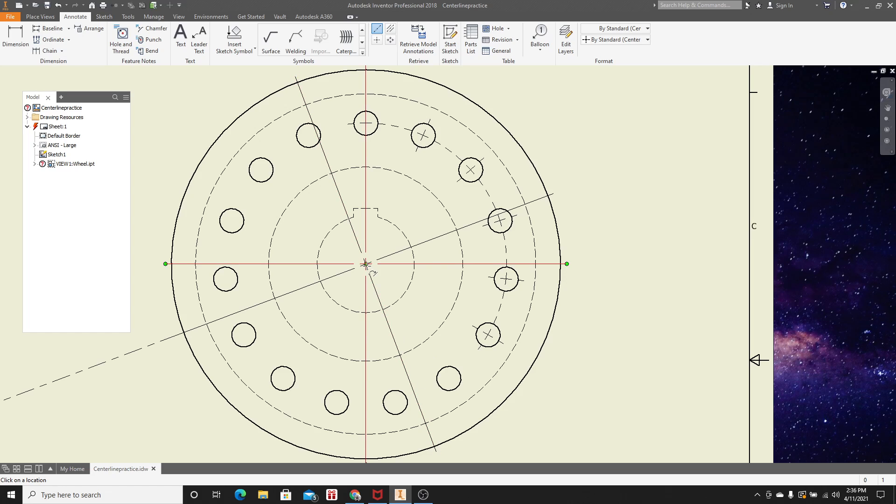
- Dimension the acute angle between the connecting centerline and the wheel center mark's horizontal line, keeping the default tolerance and precision
{"action": "mouse_move", "coordinate": [367, 264]}
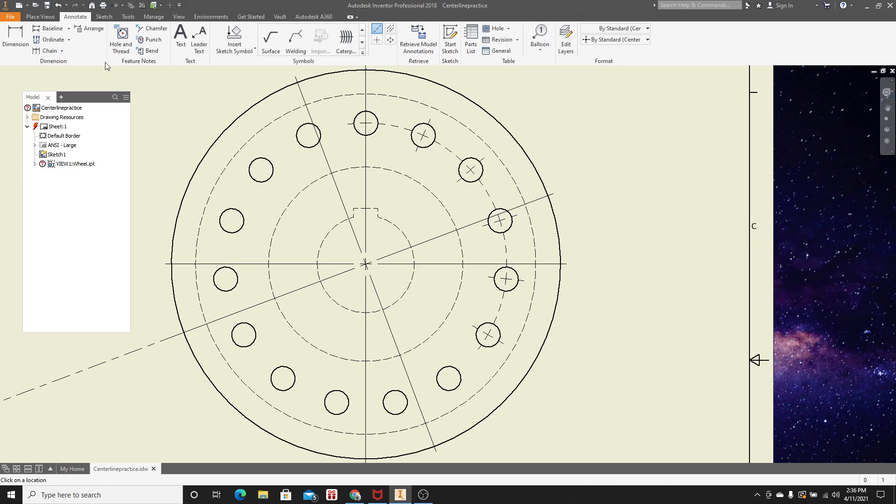
{"action": "key", "text": "d"}
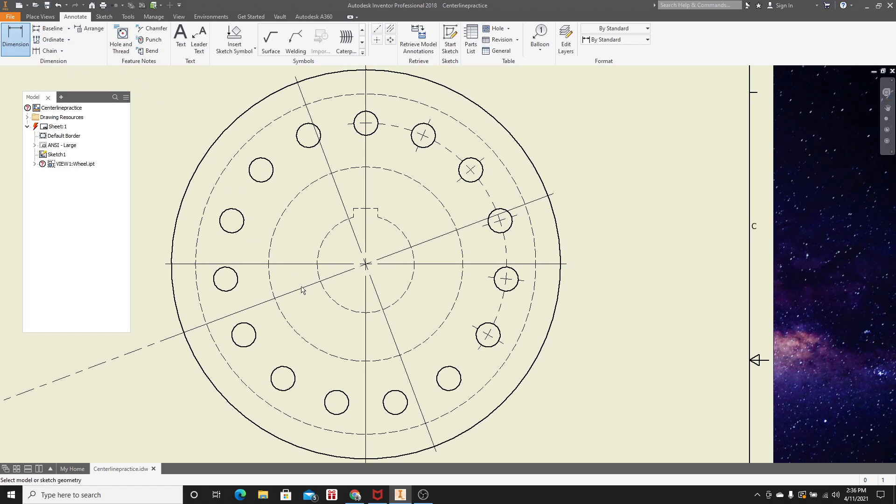
{"action": "left_click", "coordinate": [300, 289]}
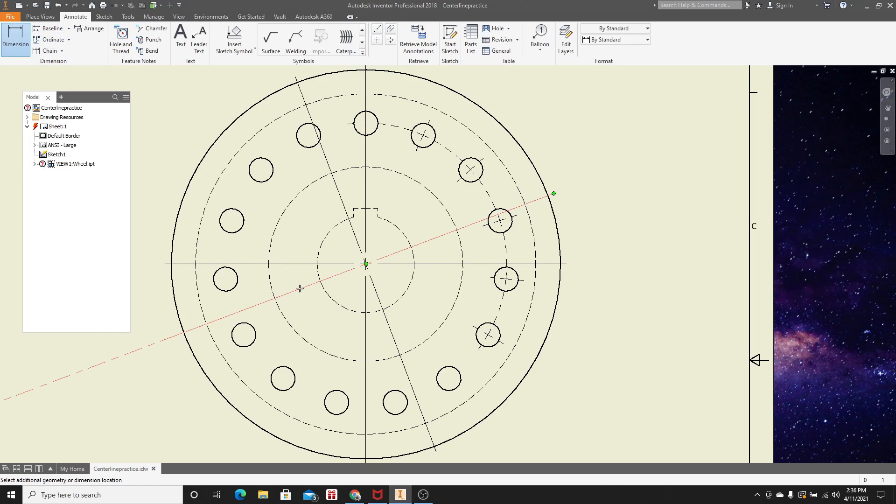
{"action": "left_click", "coordinate": [293, 265]}
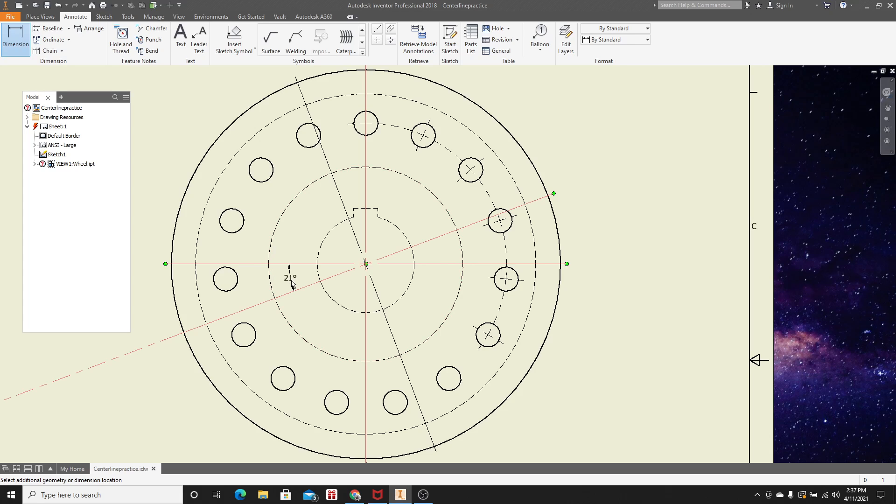
{"action": "left_click", "coordinate": [293, 283]}
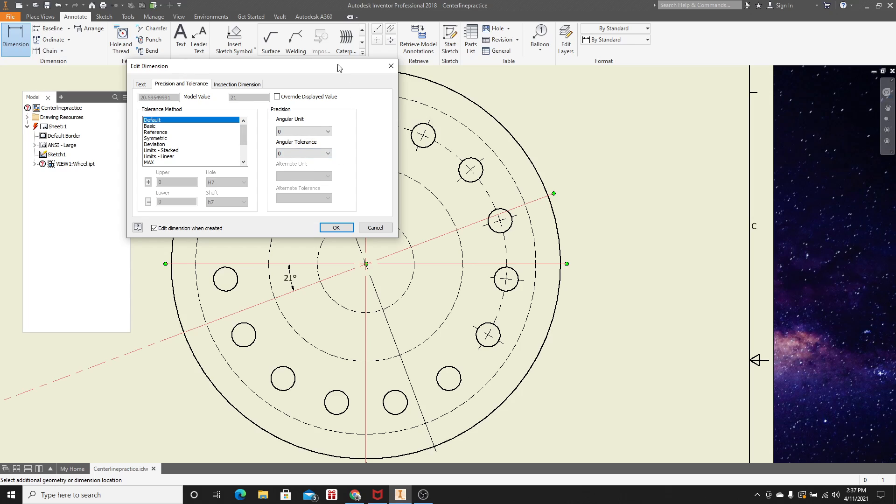
{"action": "left_click", "coordinate": [343, 229]}
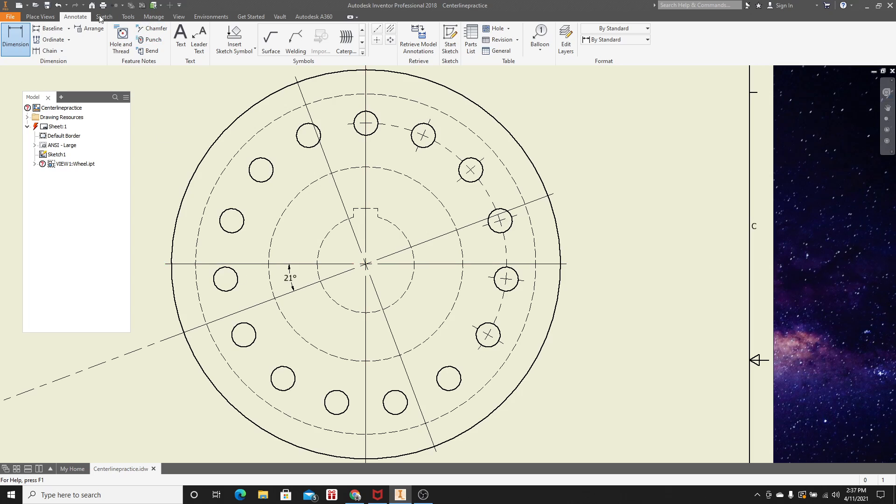
- Dimension the obtuse angle between the center mark's horizontal line and the connecting centerline, placing it above the wheel's center with default settings
{"action": "left_click", "coordinate": [288, 264]}
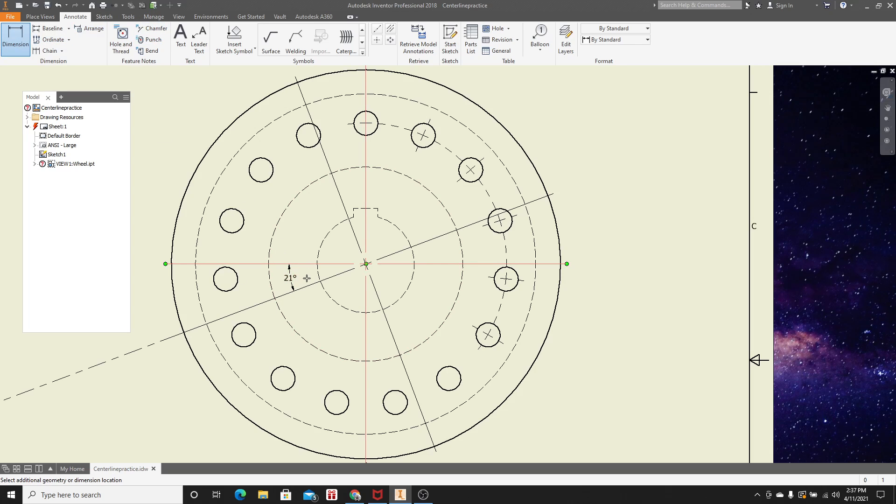
{"action": "left_click", "coordinate": [310, 285]}
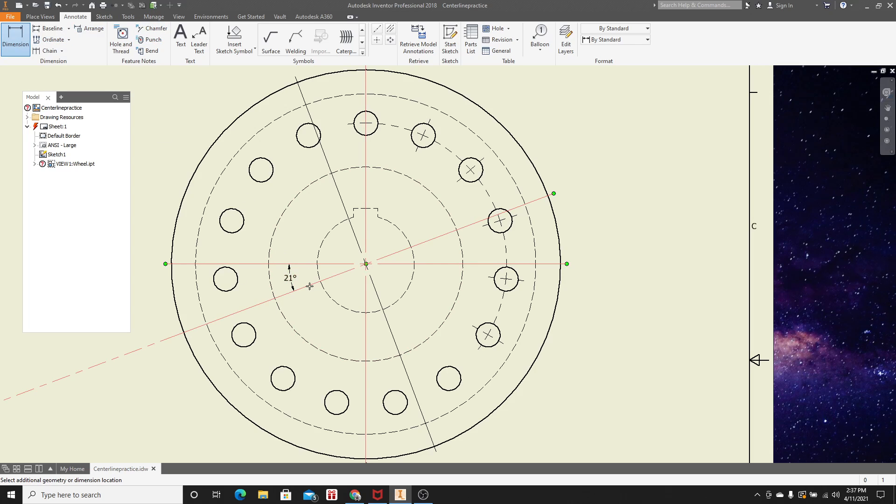
{"action": "left_click", "coordinate": [347, 219]}
{"action": "left_click", "coordinate": [334, 230]}
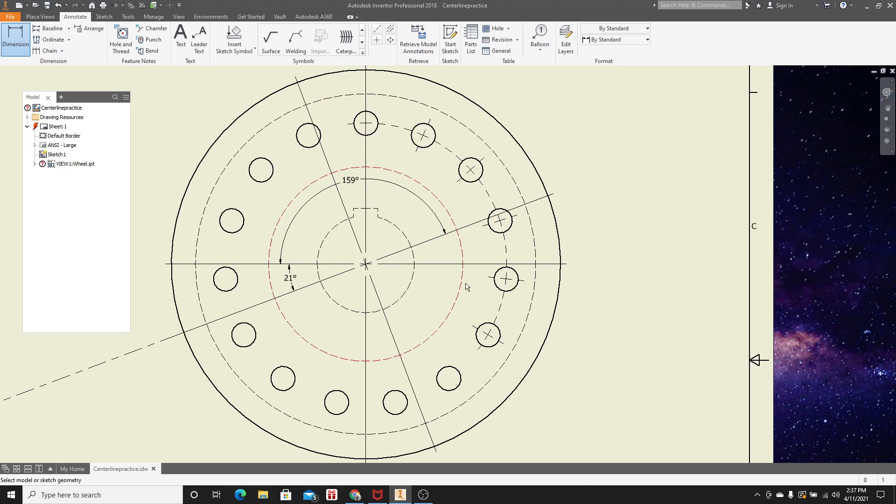
- Switch to the Google Docs quiz and review question 06's screenshot space and the answer choices for the acute angle value
{"action": "left_click", "coordinate": [355, 496]}
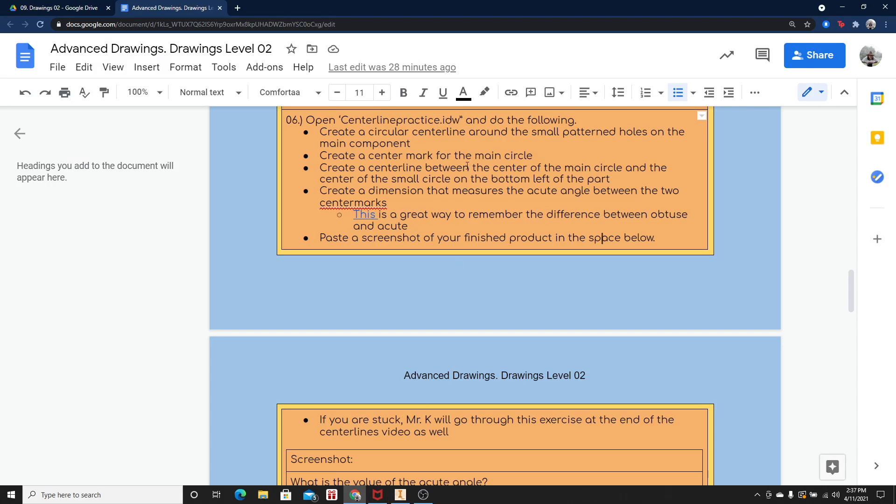
{"action": "scroll", "coordinate": [361, 221], "scroll_direction": "down", "scroll_amount": 1}
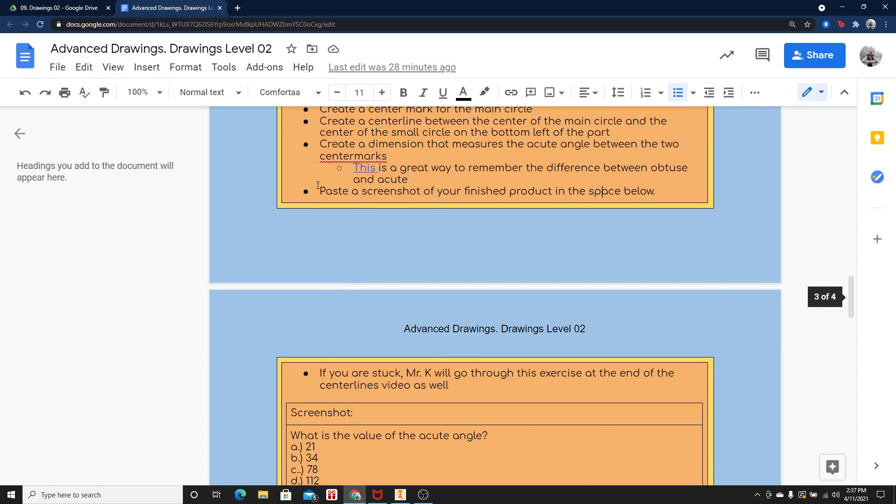
{"action": "scroll", "coordinate": [580, 287], "scroll_direction": "down", "scroll_amount": 3}
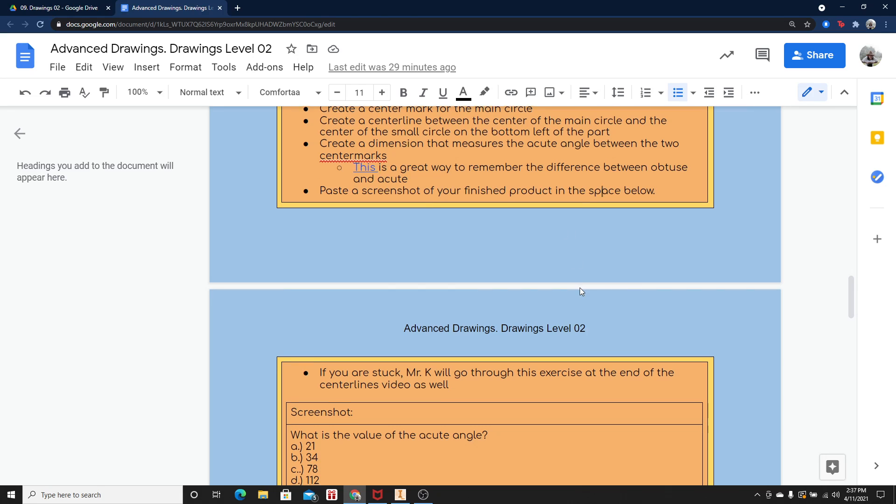
{"action": "scroll", "coordinate": [581, 288], "scroll_direction": "up", "scroll_amount": 2}
{"action": "scroll", "coordinate": [580, 288], "scroll_direction": "down", "scroll_amount": 6}
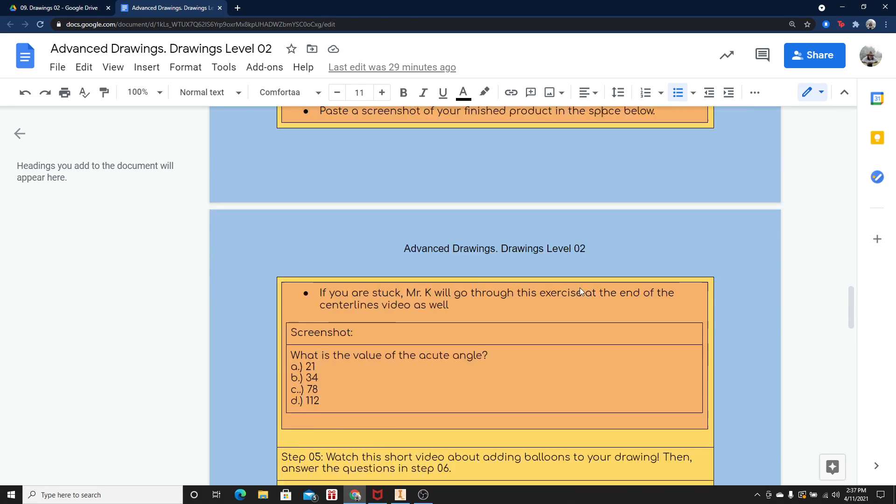